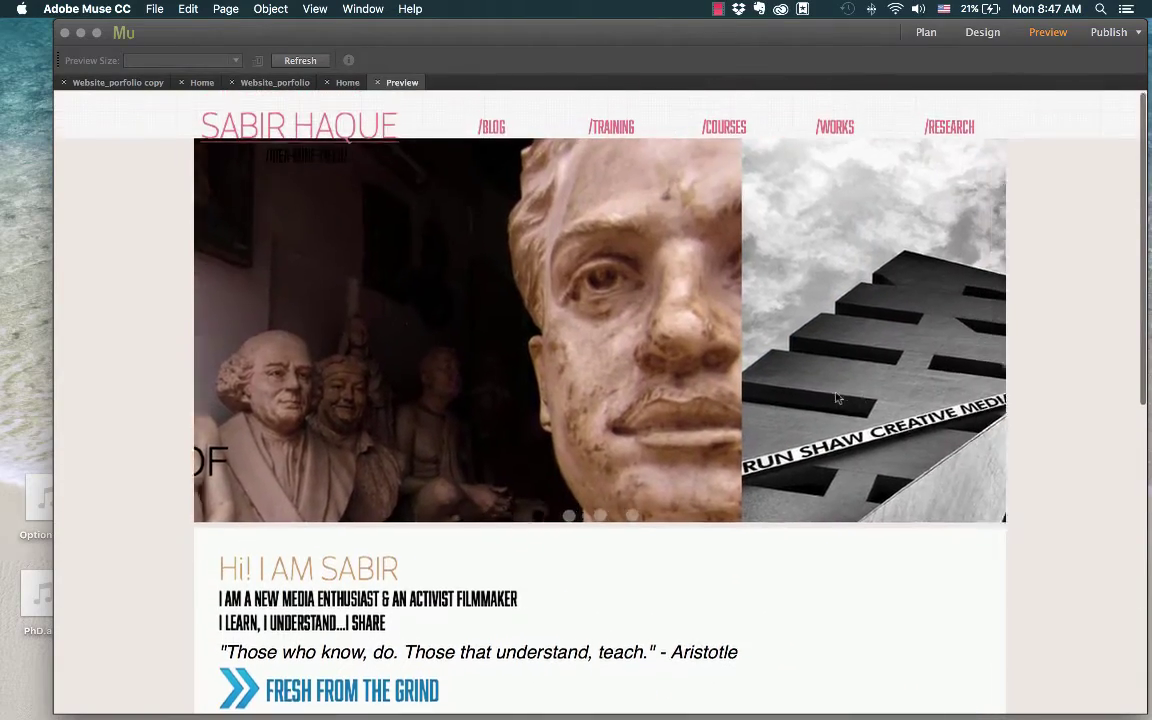
Step: Scroll through the homepage preview to review the thumbnail grid
scroll(836, 399, down, 5)
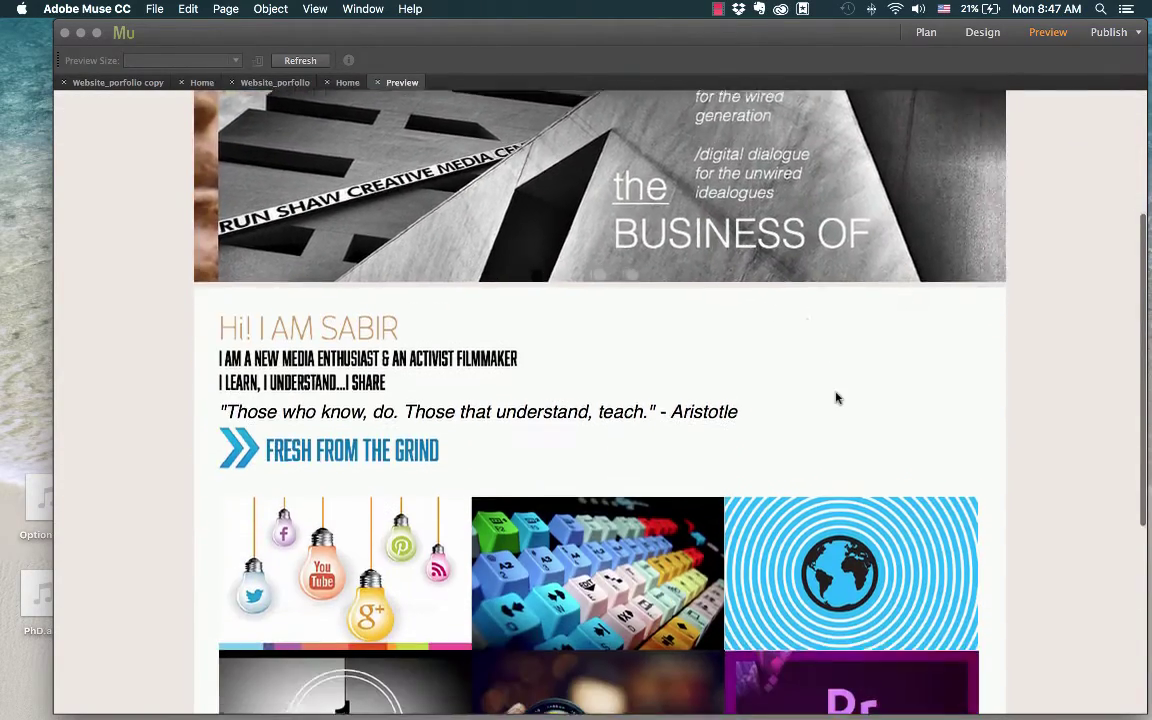
scroll(836, 399, down, 5)
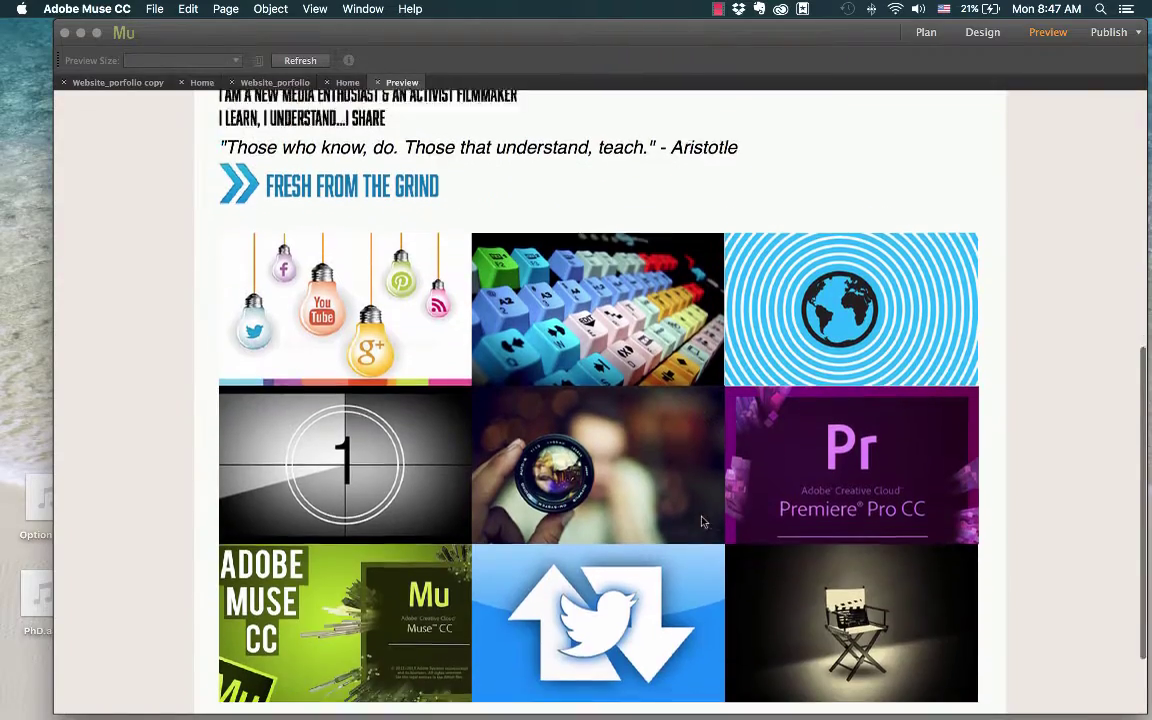
scroll(702, 521, down, 2)
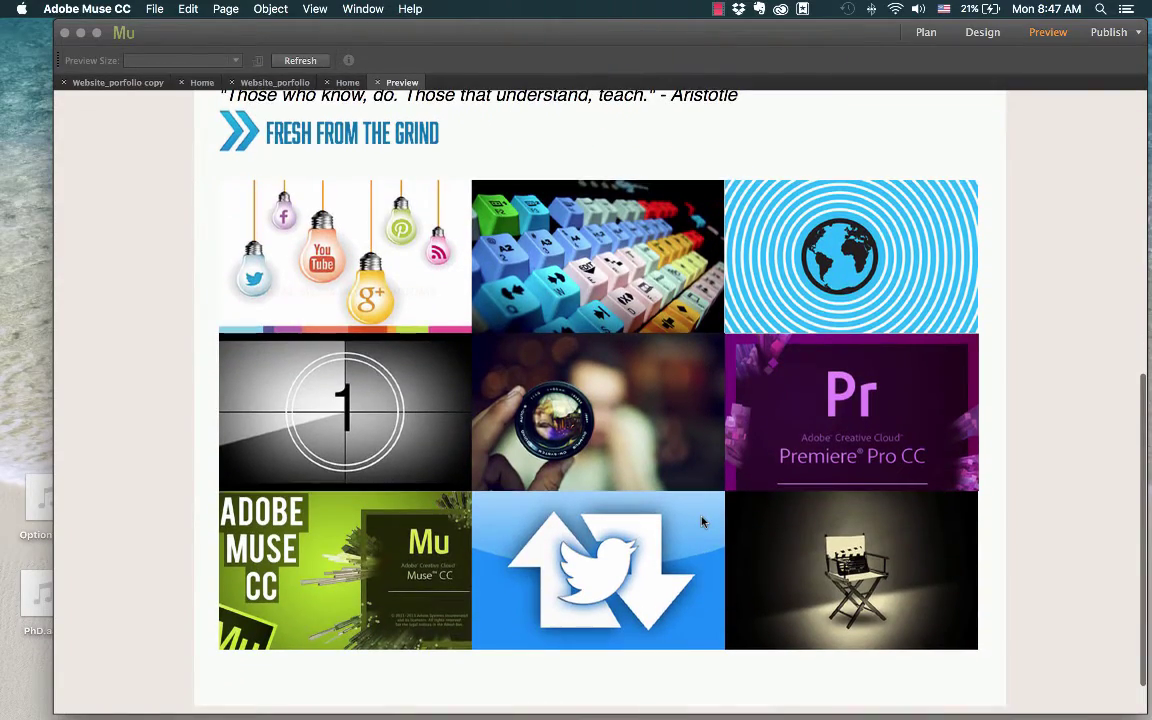
scroll(702, 521, up, 10)
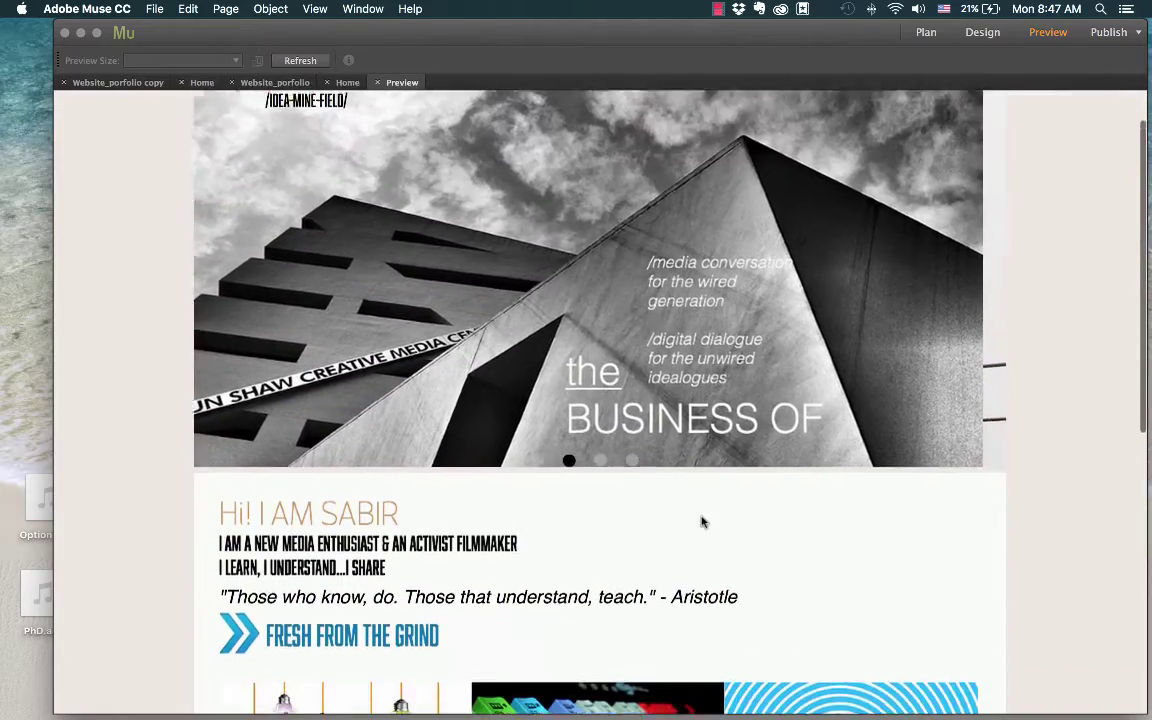
scroll(702, 521, down, 4)
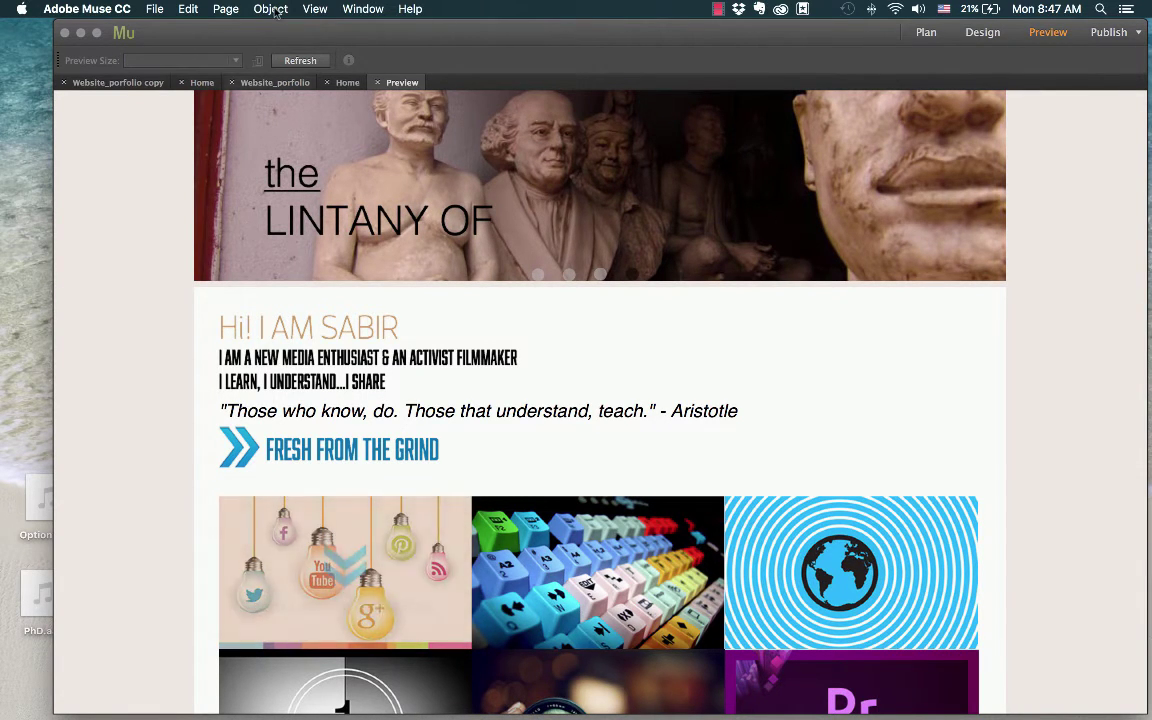
Step: Open the Home page in Design mode, select grid thumbnails, then delete and restore the bulbs image
click(121, 81)
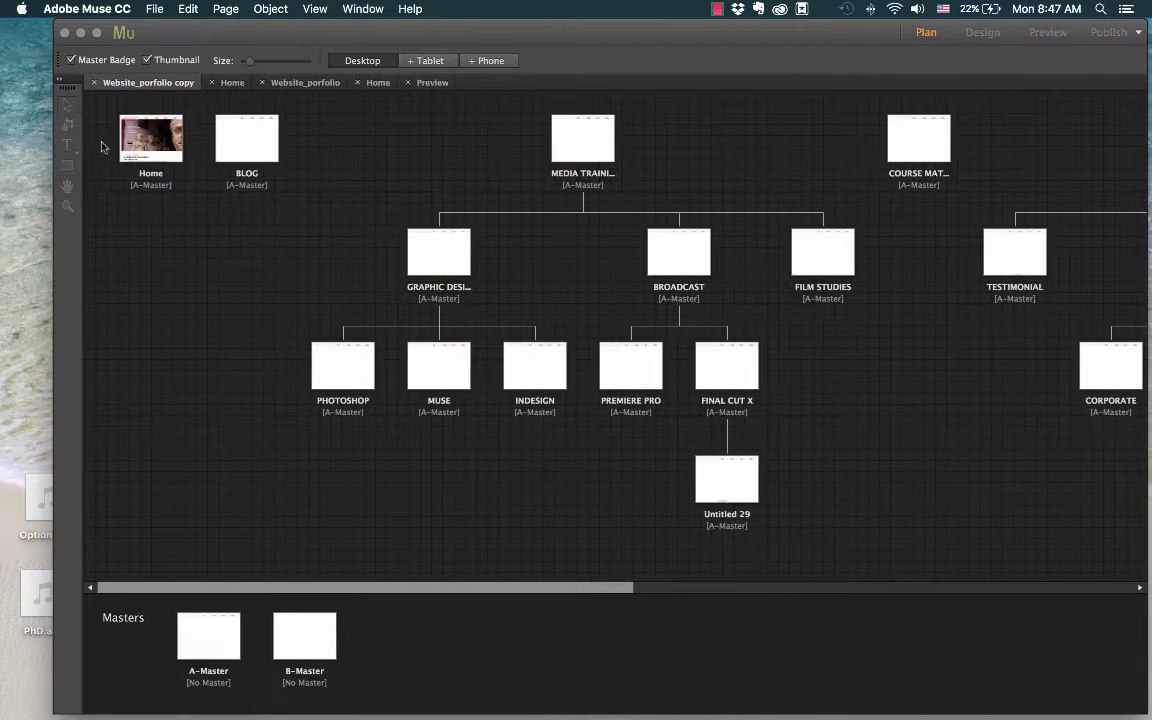
key(super+l)
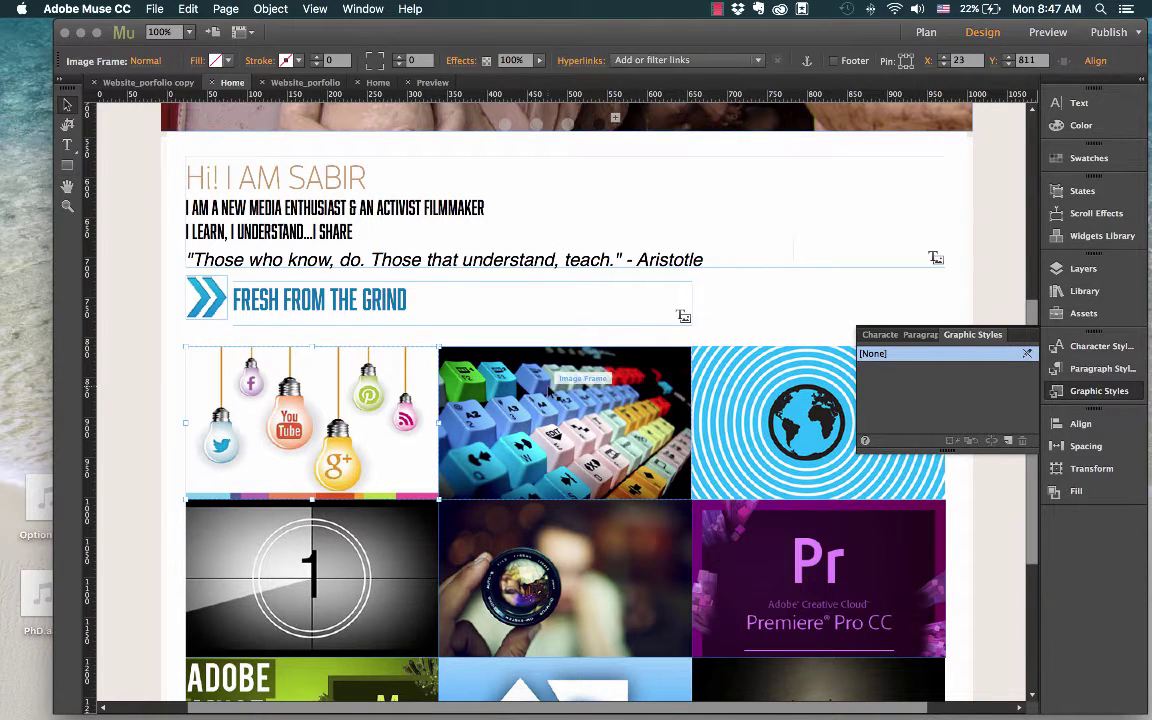
click(700, 510)
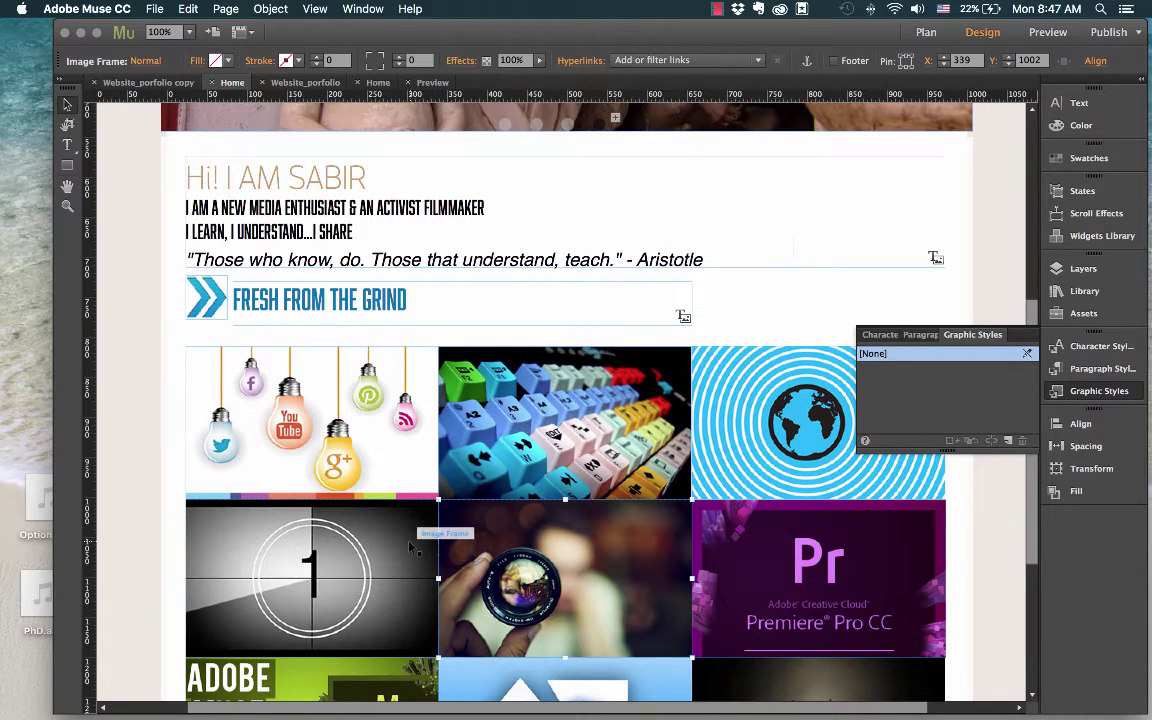
click(326, 407)
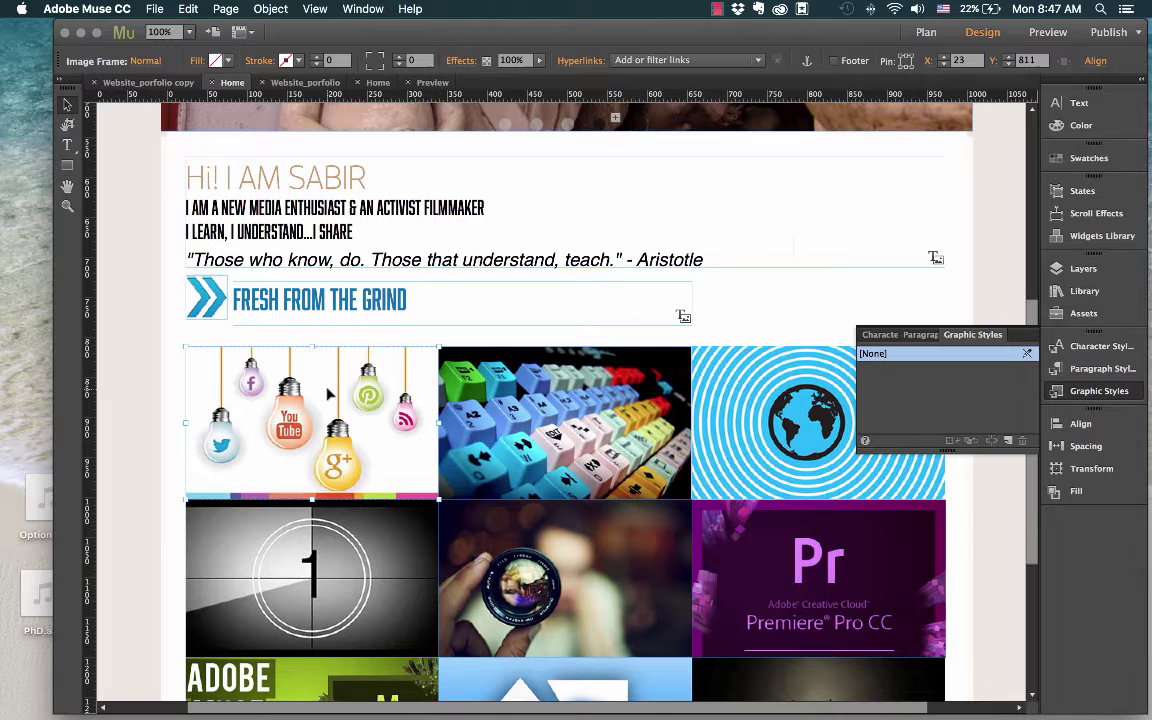
key(Delete)
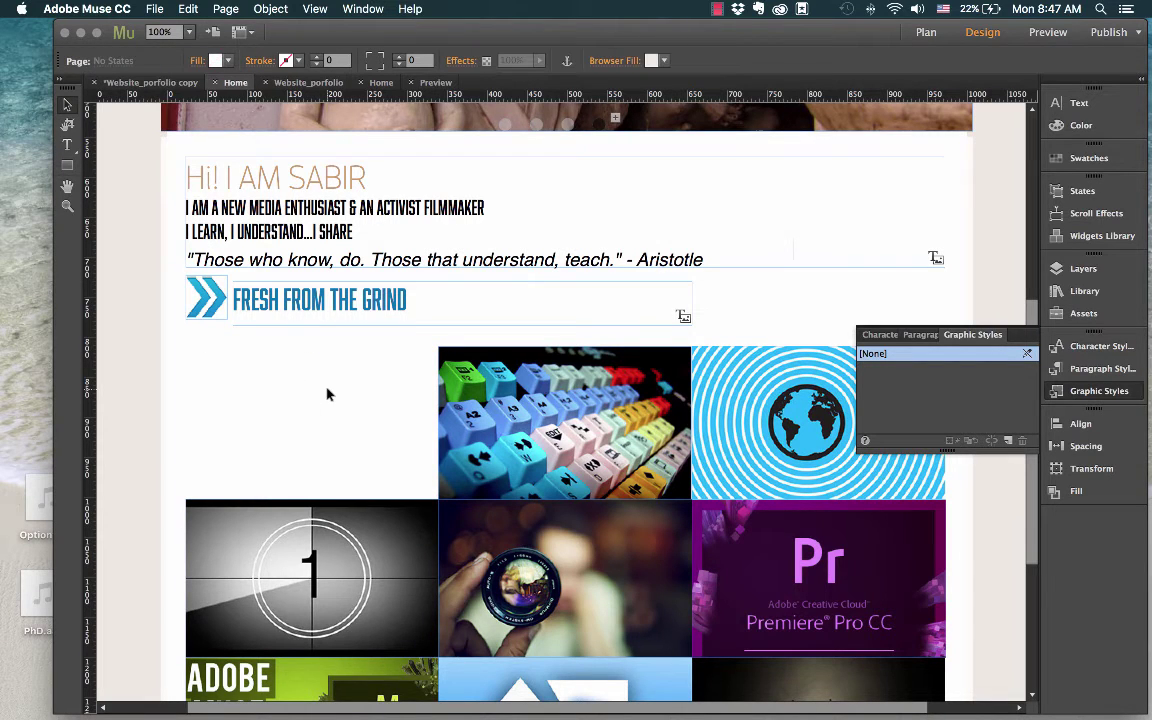
key(super+z)
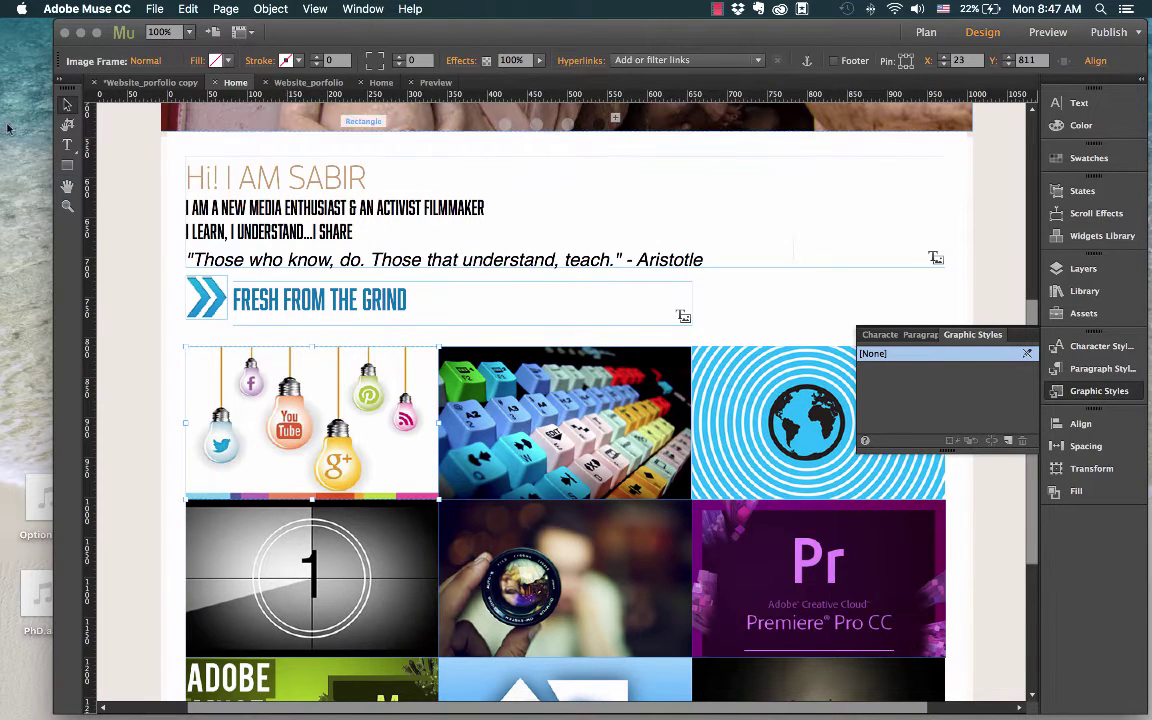
Step: Draw a rectangle over the social-media bulbs thumbnail and fill it with tan
click(67, 165)
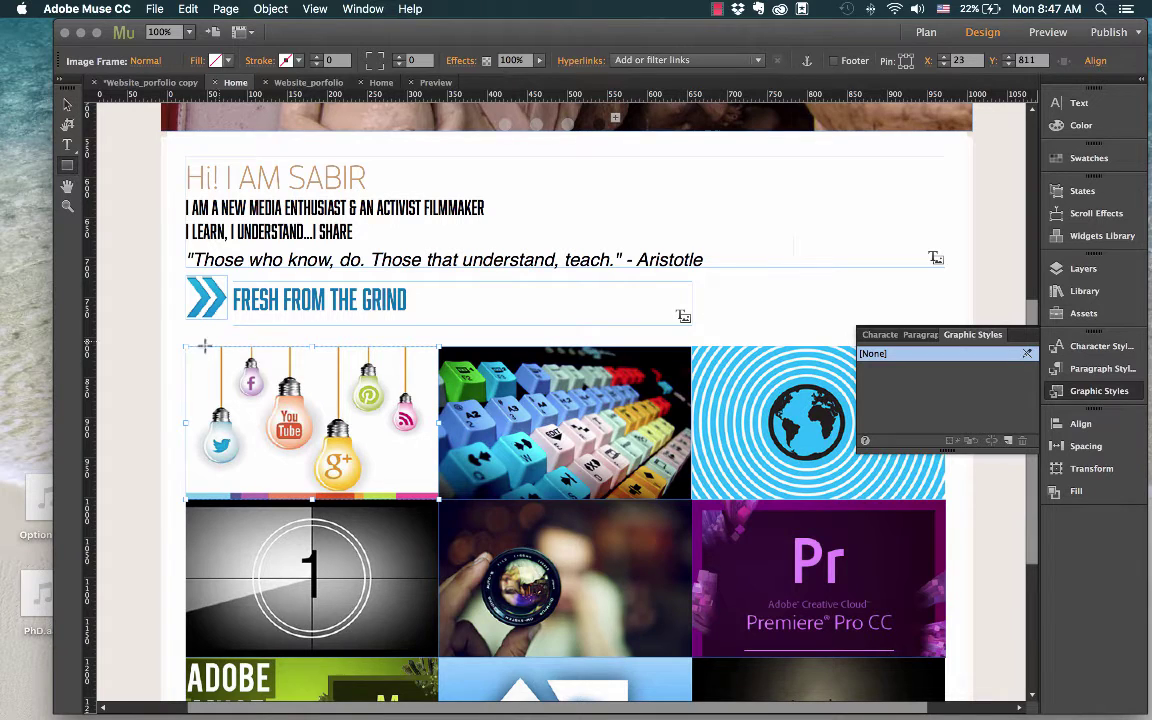
drag(185, 346, 439, 500)
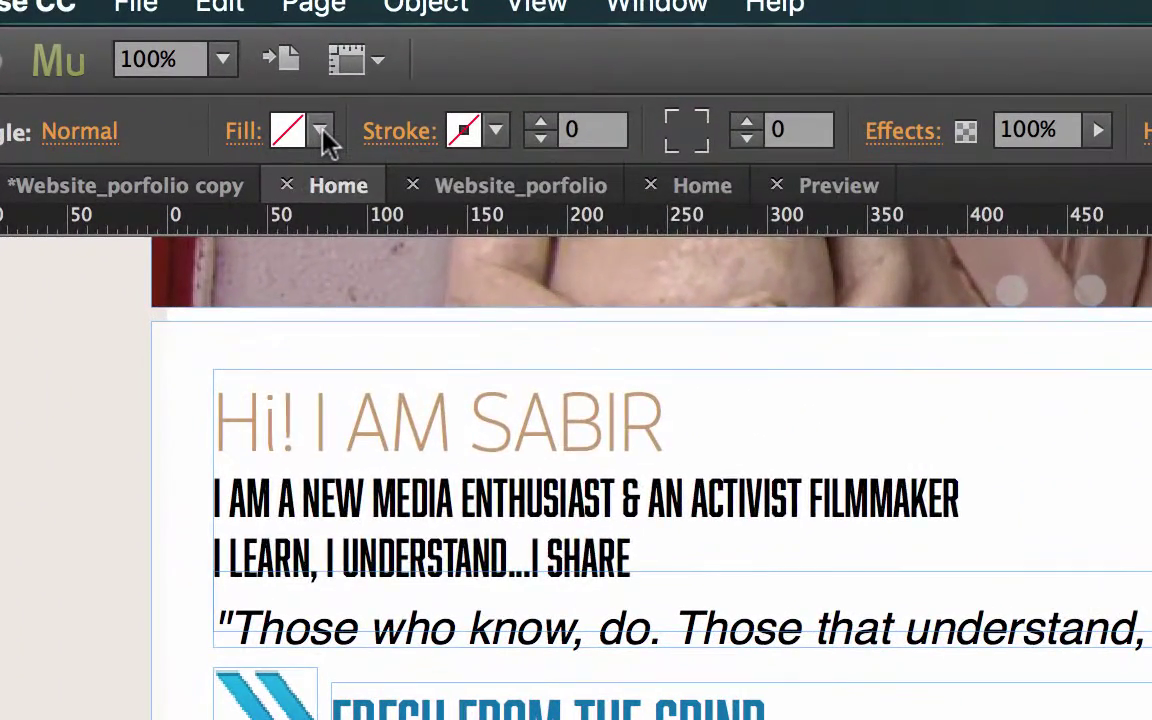
click(316, 129)
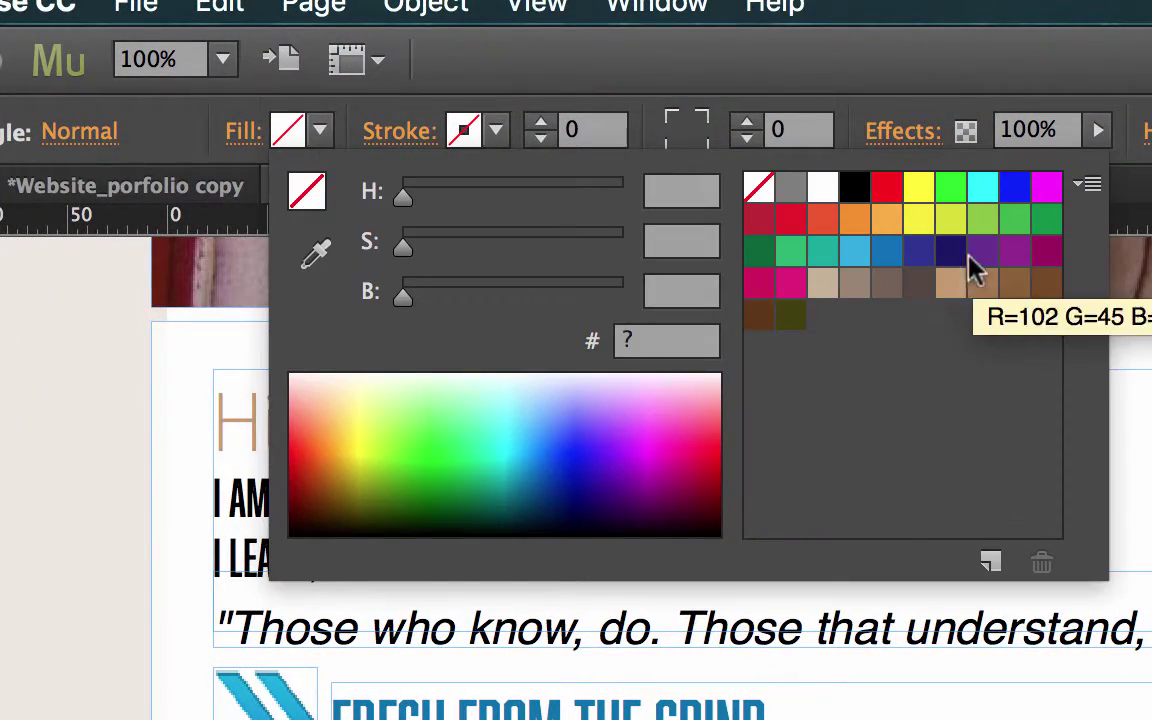
click(952, 283)
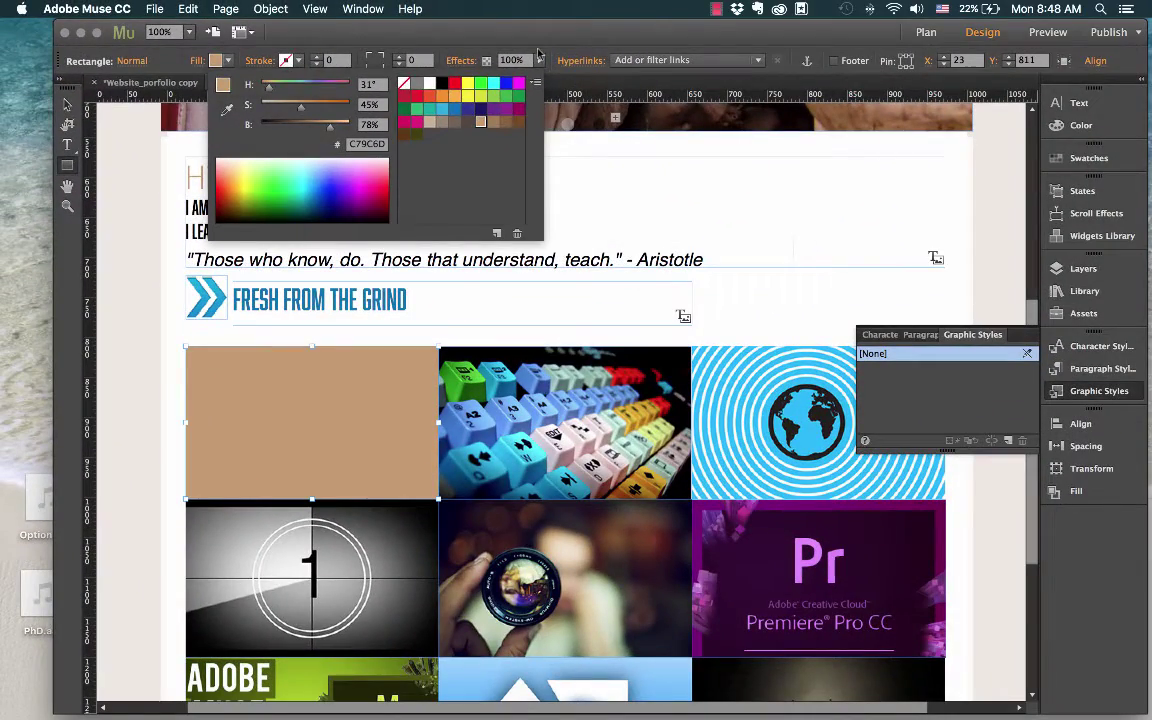
click(404, 35)
Step: Review the rectangle's interaction states and lower its fill opacity in the Fill options
click(132, 62)
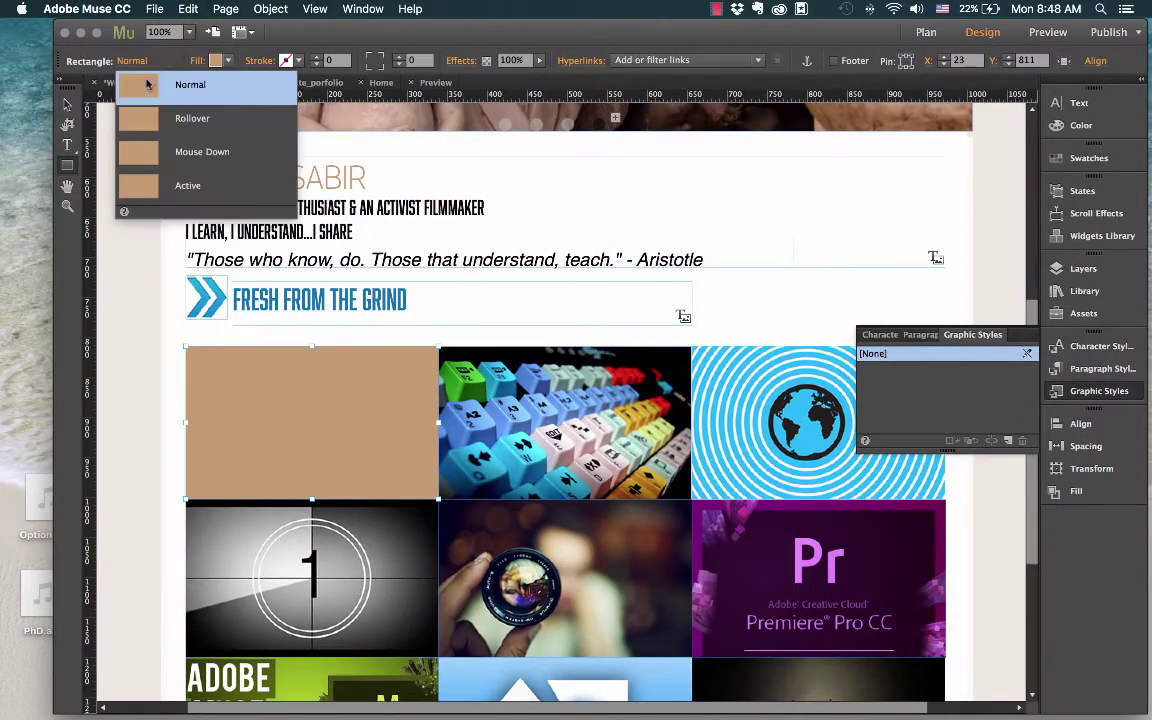
click(149, 84)
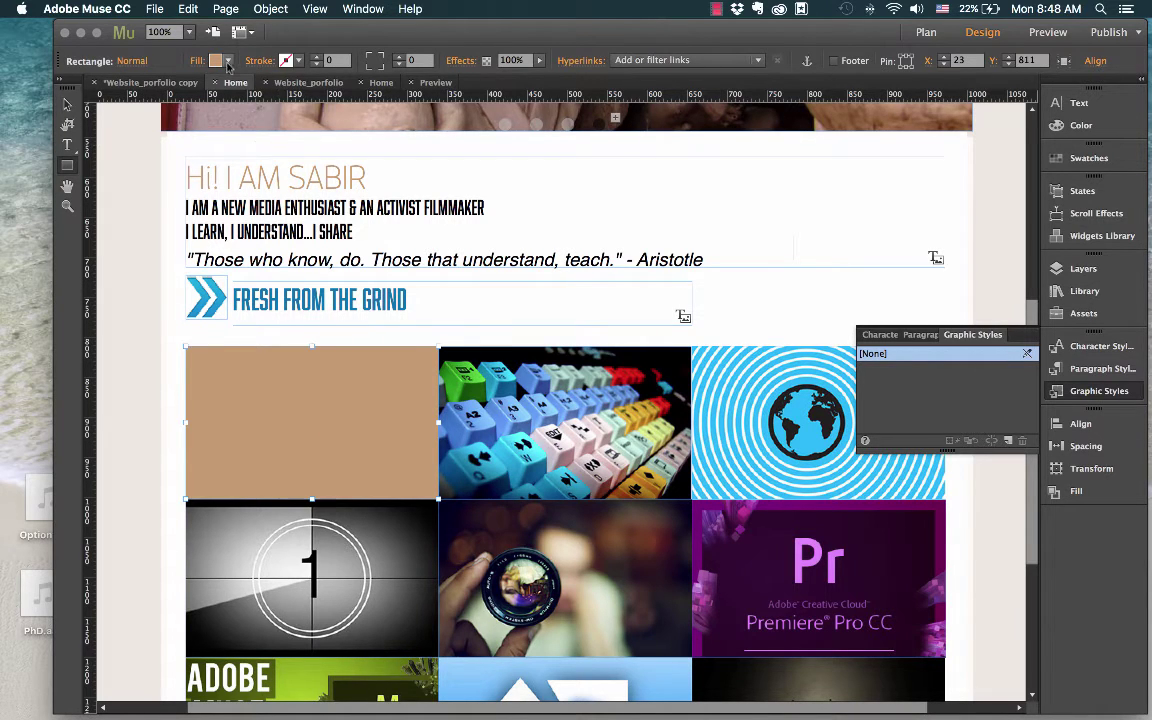
click(228, 62)
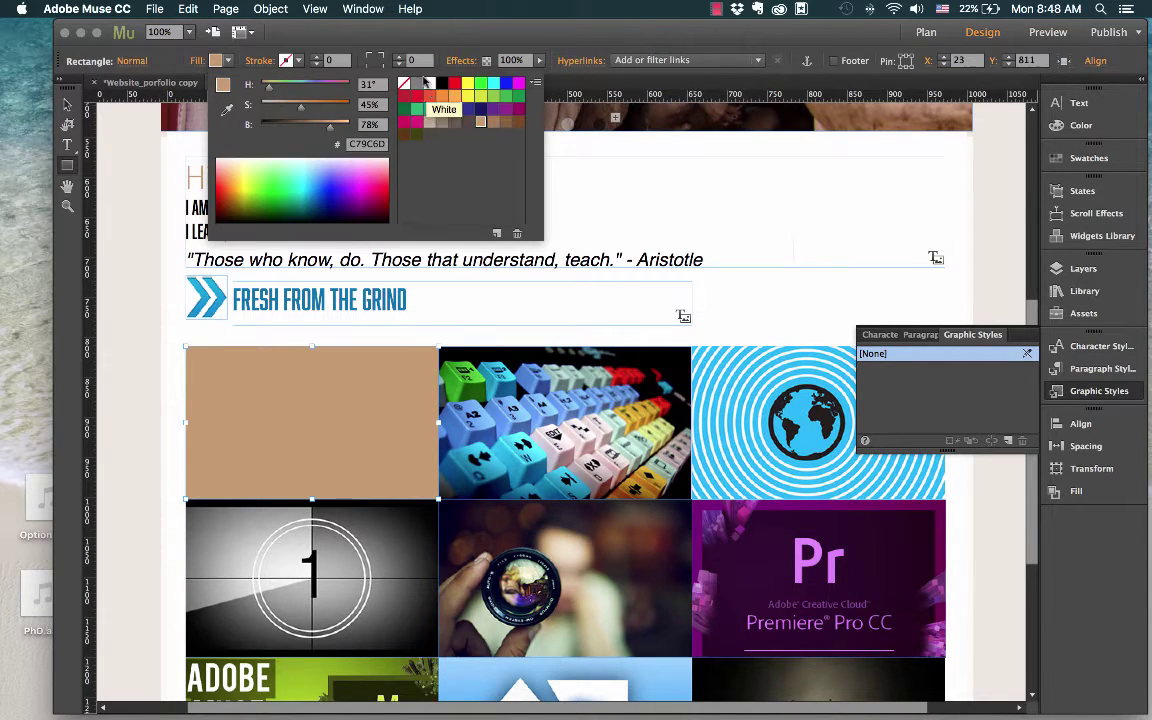
click(277, 42)
click(190, 62)
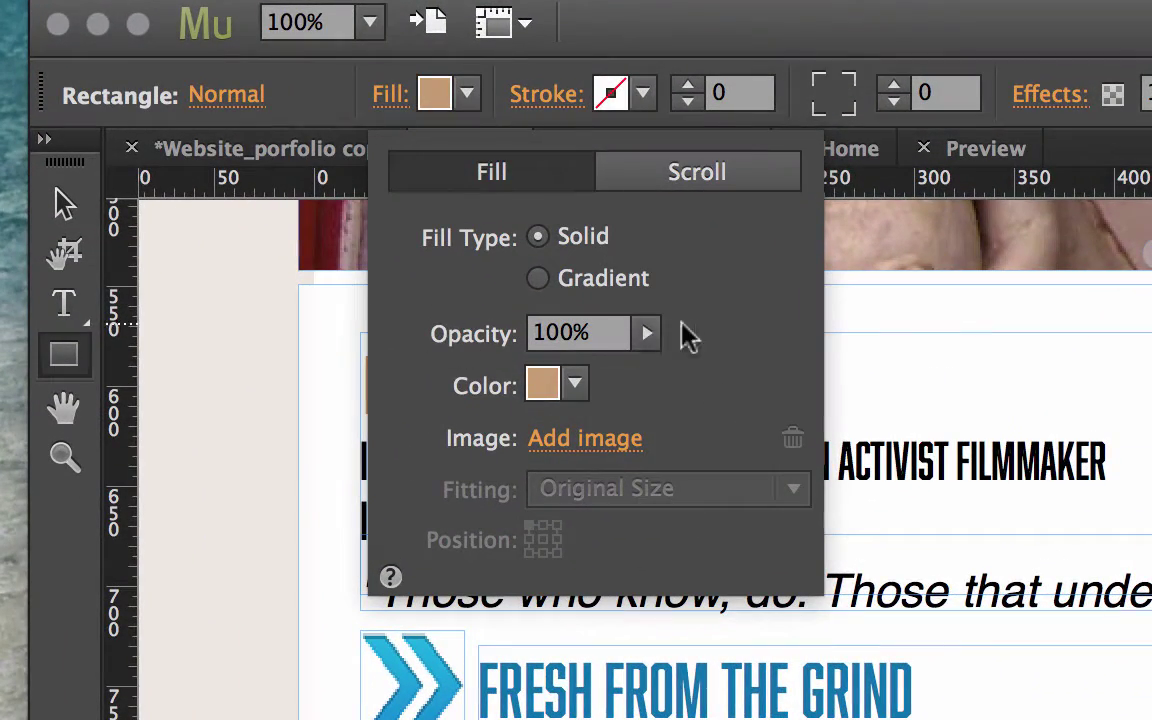
drag(648, 334, 473, 368)
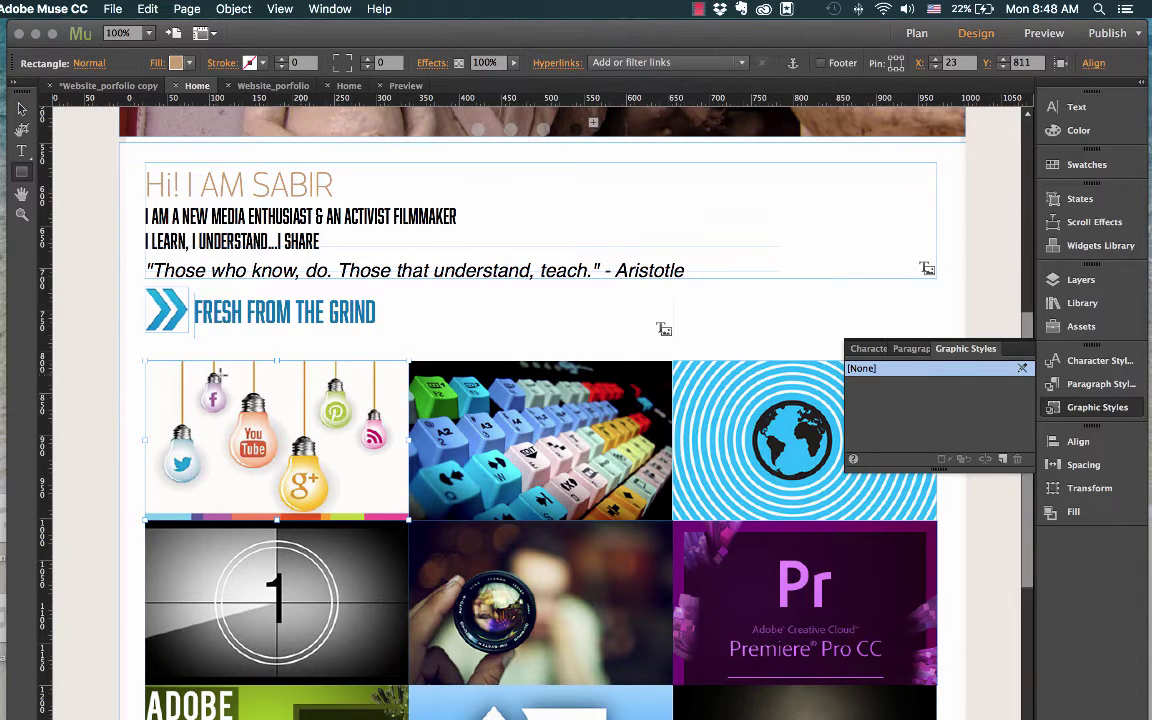
Step: Add blue arrow-thumb.png as the rectangle's fill image and set the fill opacity to 3%
click(157, 64)
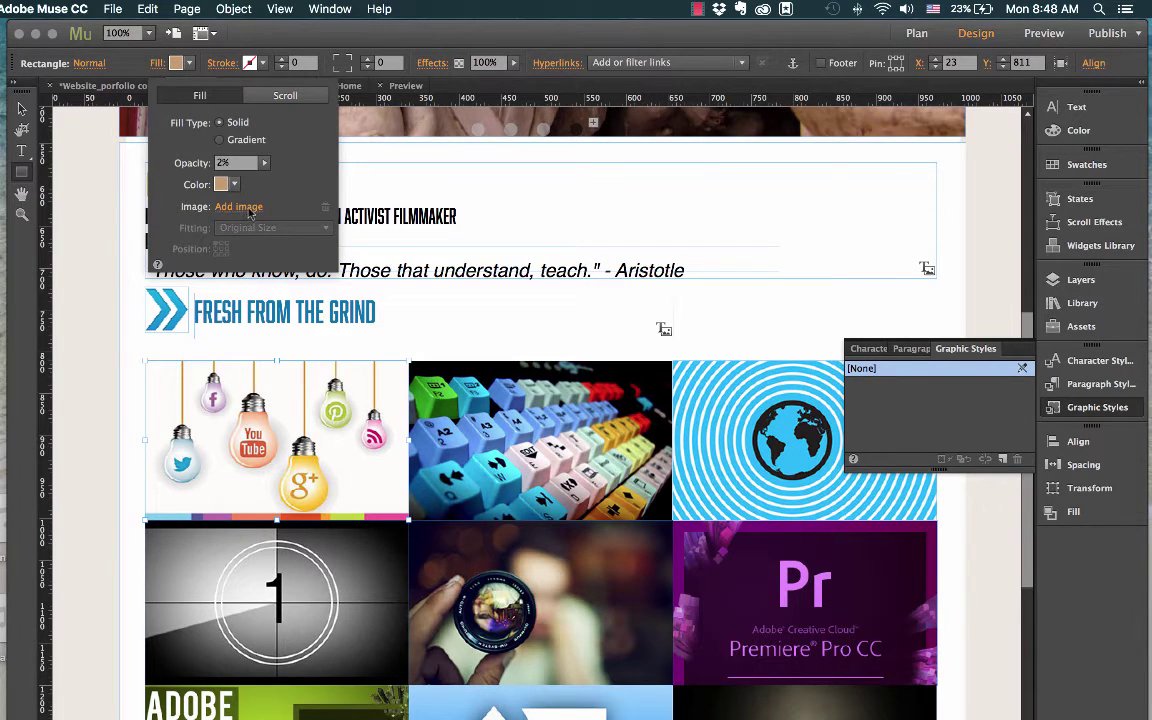
click(240, 207)
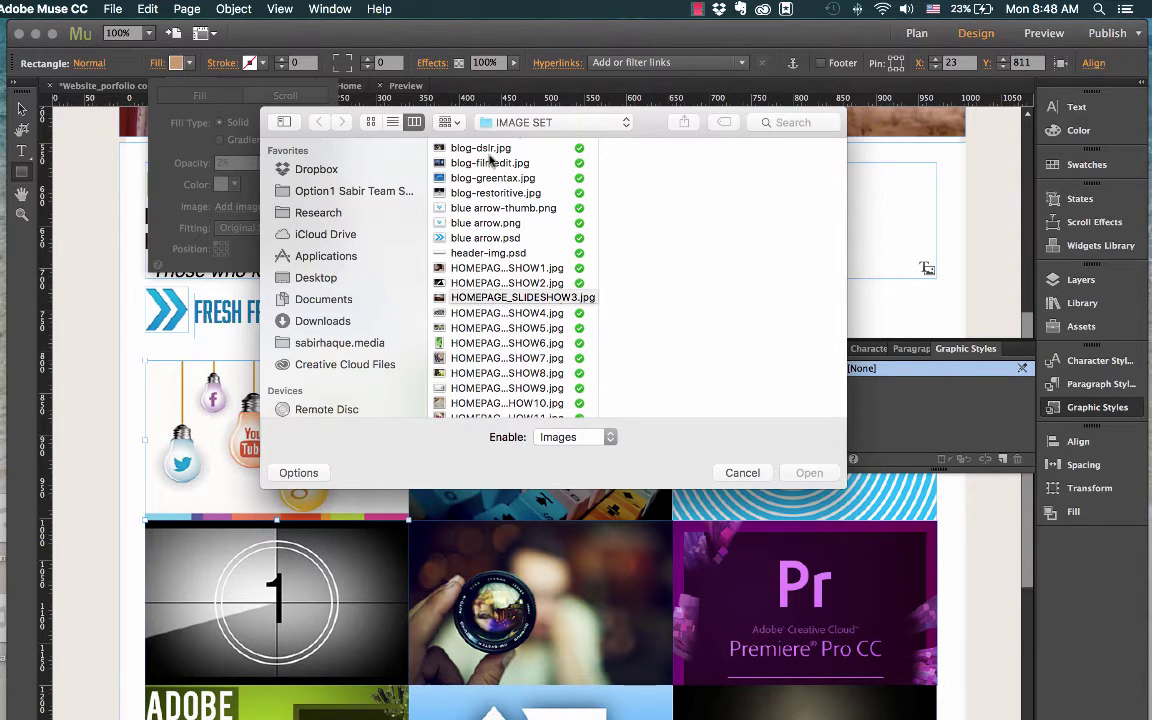
click(479, 224)
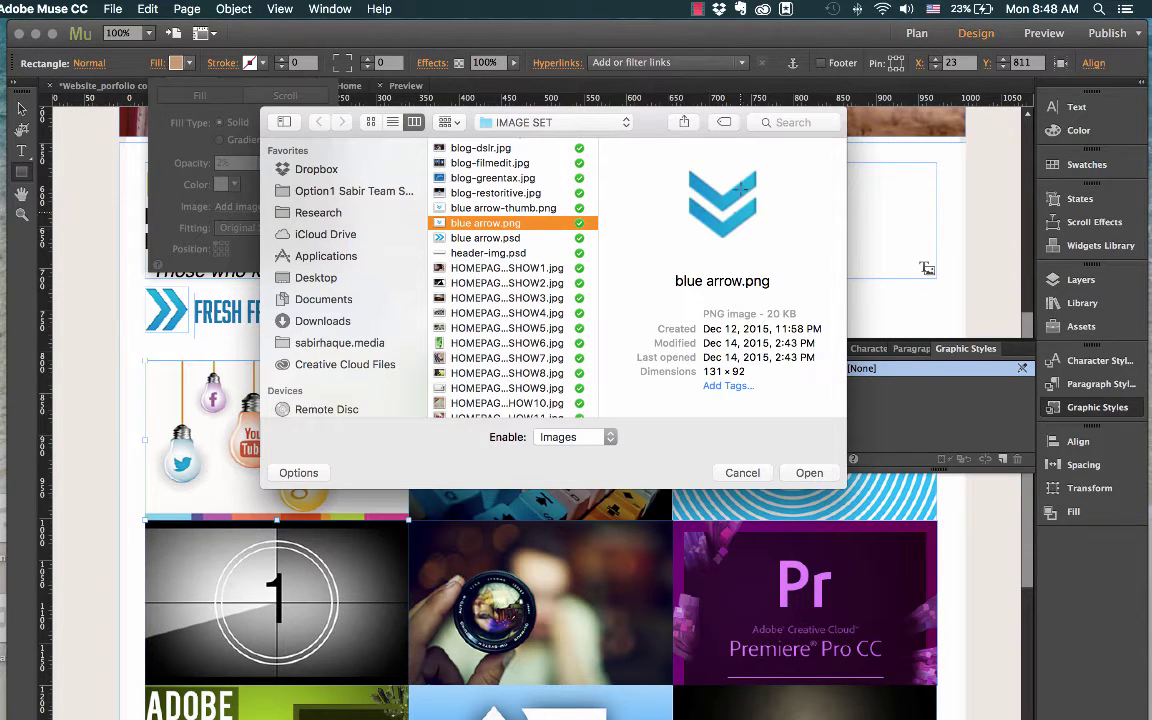
key(Up)
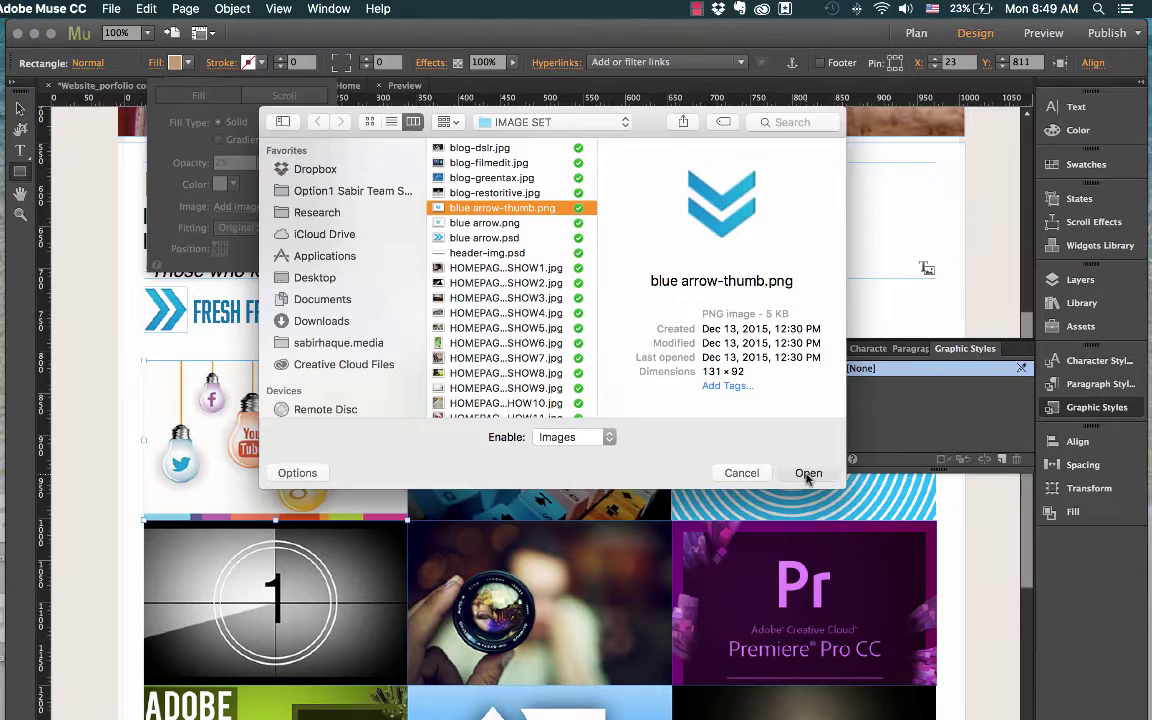
click(808, 473)
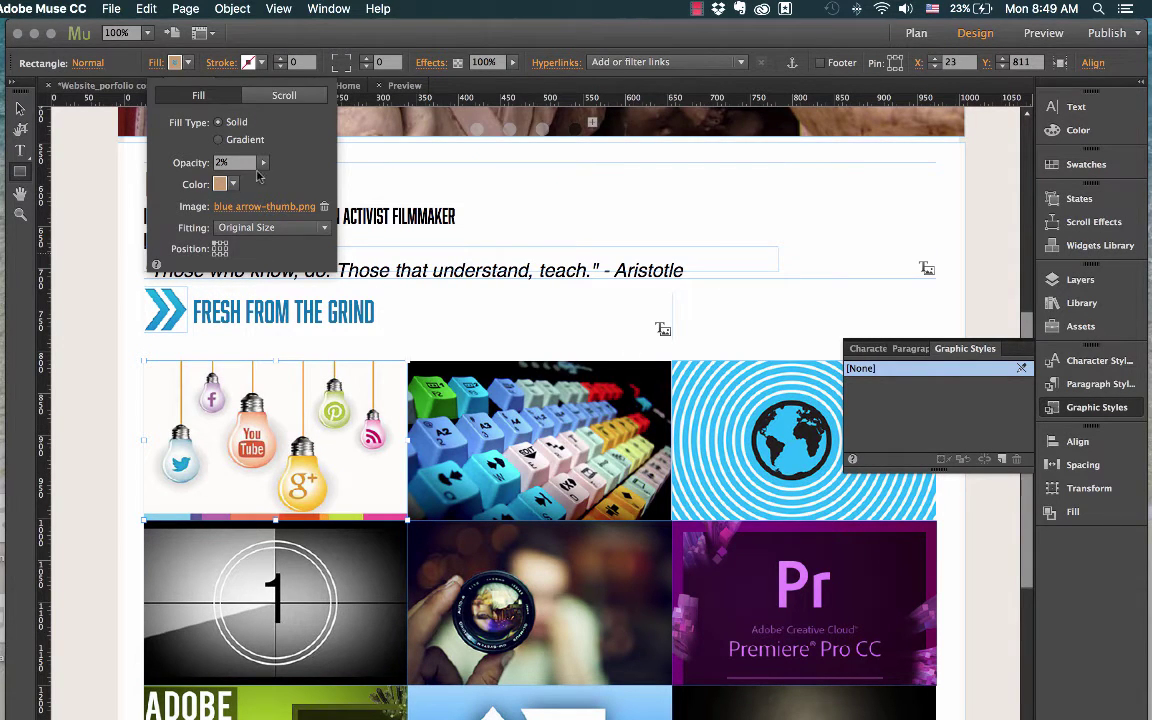
drag(241, 162, 196, 181)
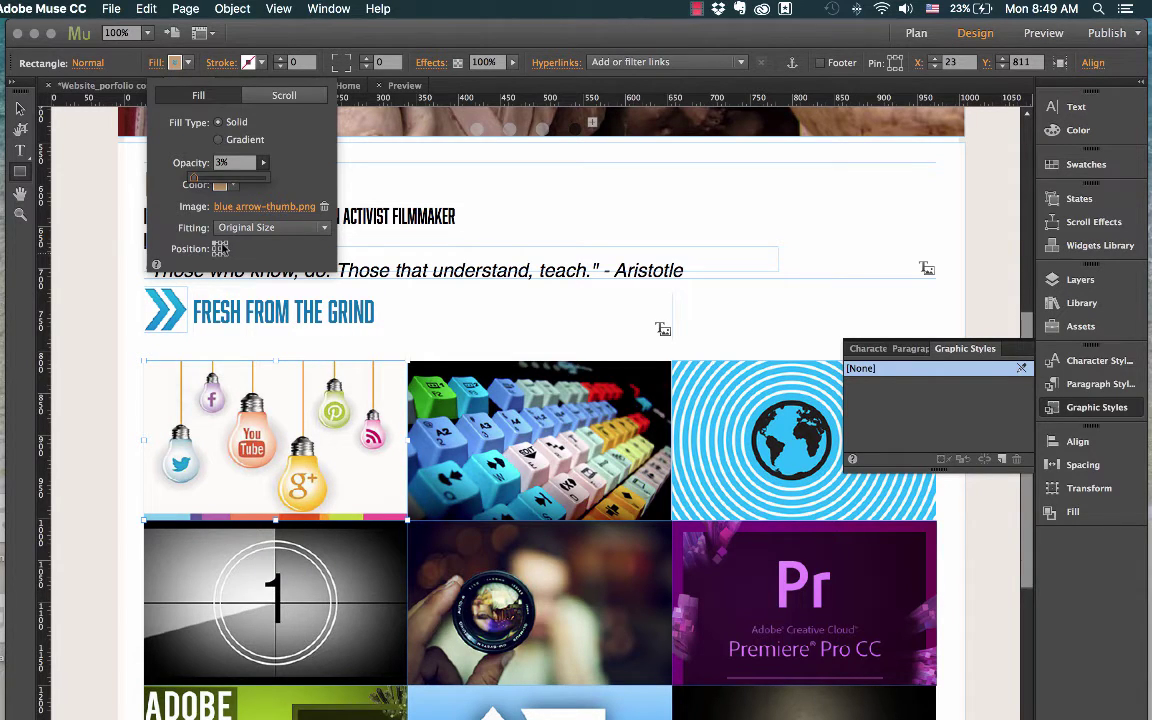
mouse_move(194, 178)
mouse_down()
mouse_move(220, 181)
mouse_move(186, 181)
mouse_move(198, 183)
mouse_up()
click(262, 163)
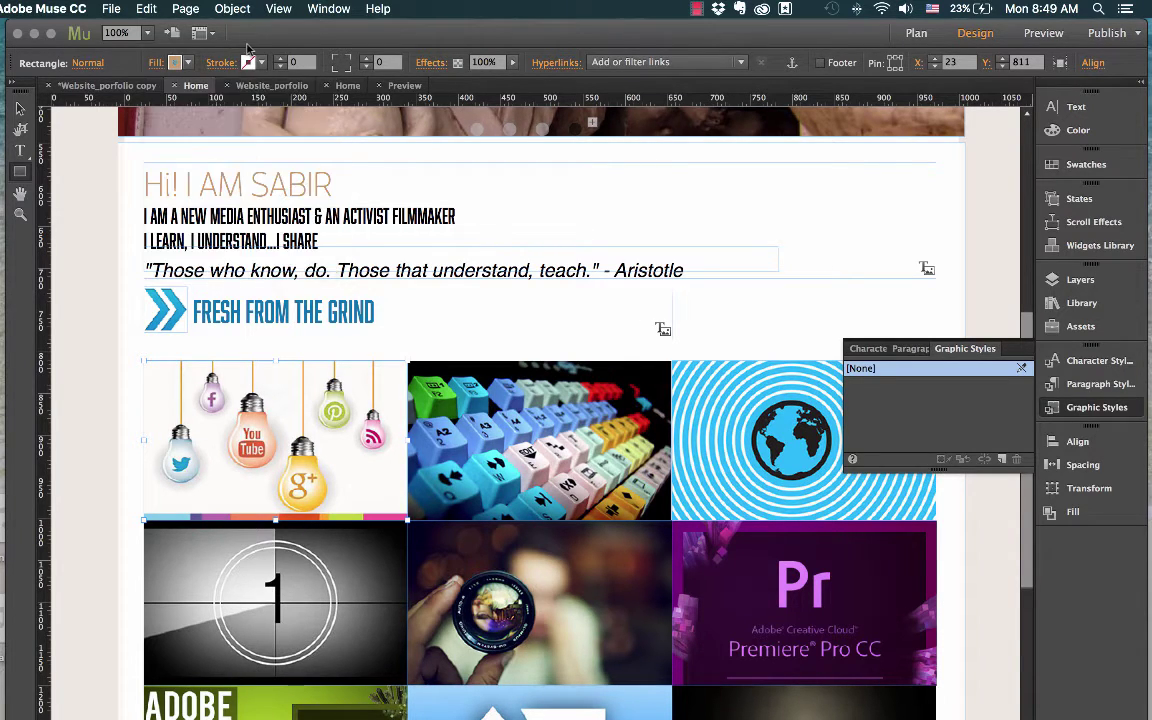
Step: In the Rollover state, set fill opacity to 48% with the arrow centred, then preview the page
click(85, 65)
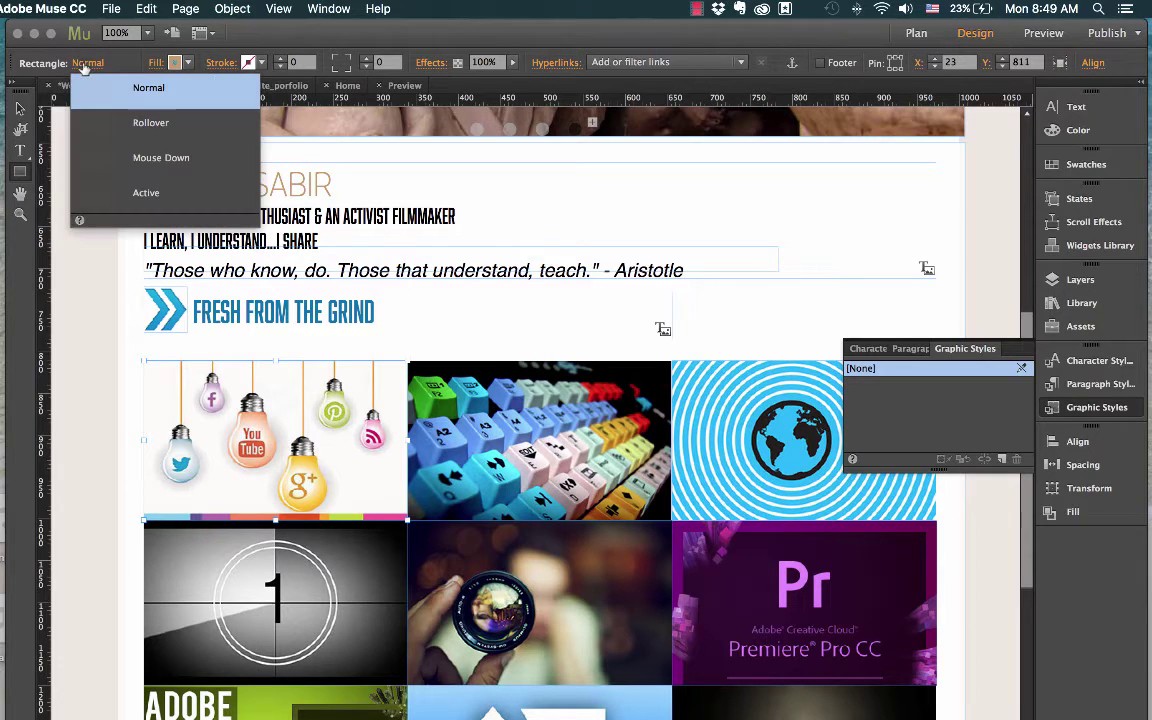
click(146, 121)
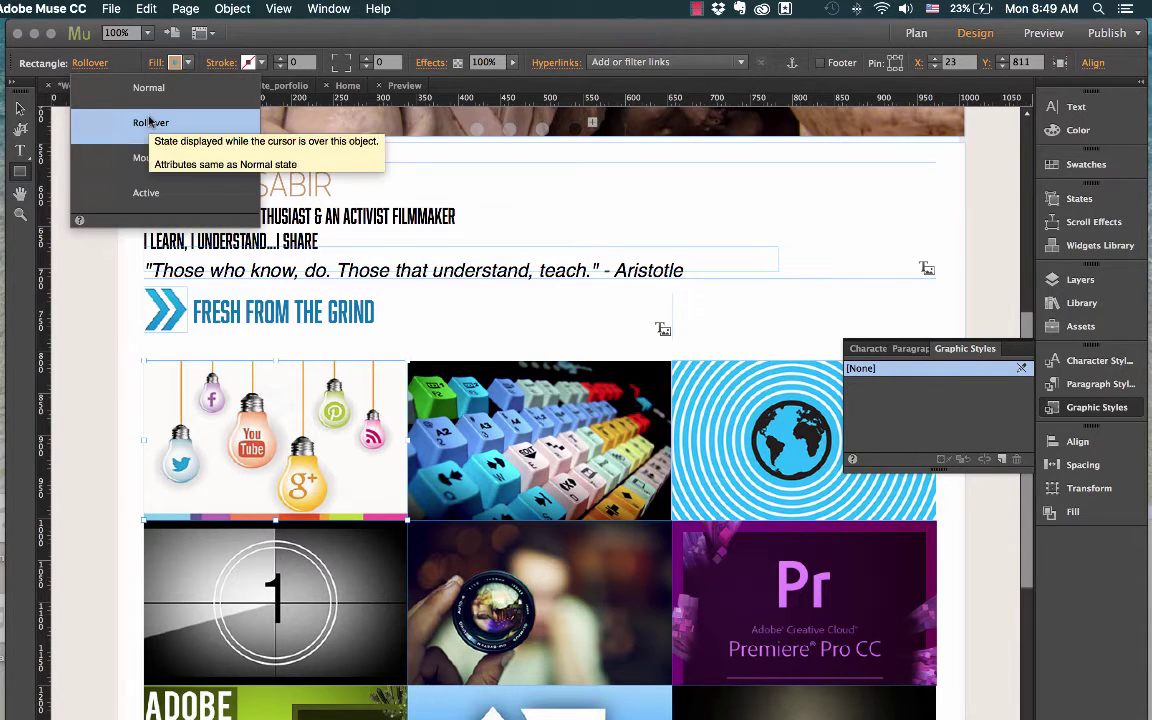
click(158, 64)
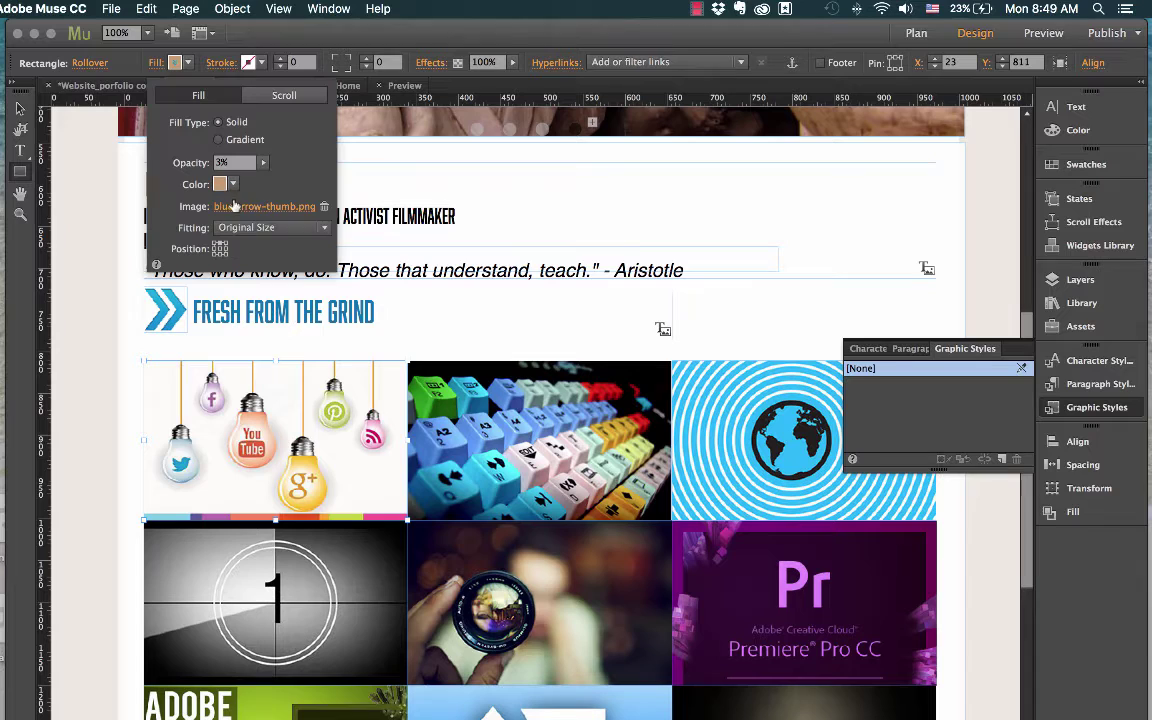
click(240, 162)
drag(200, 182, 227, 182)
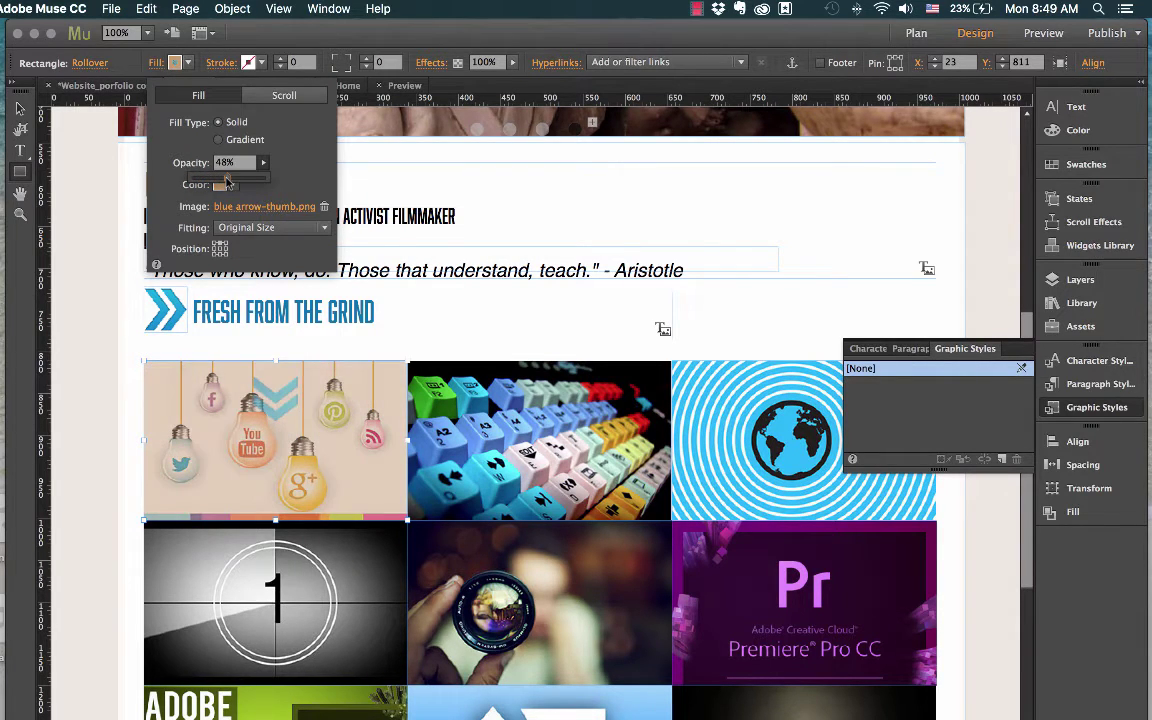
click(220, 249)
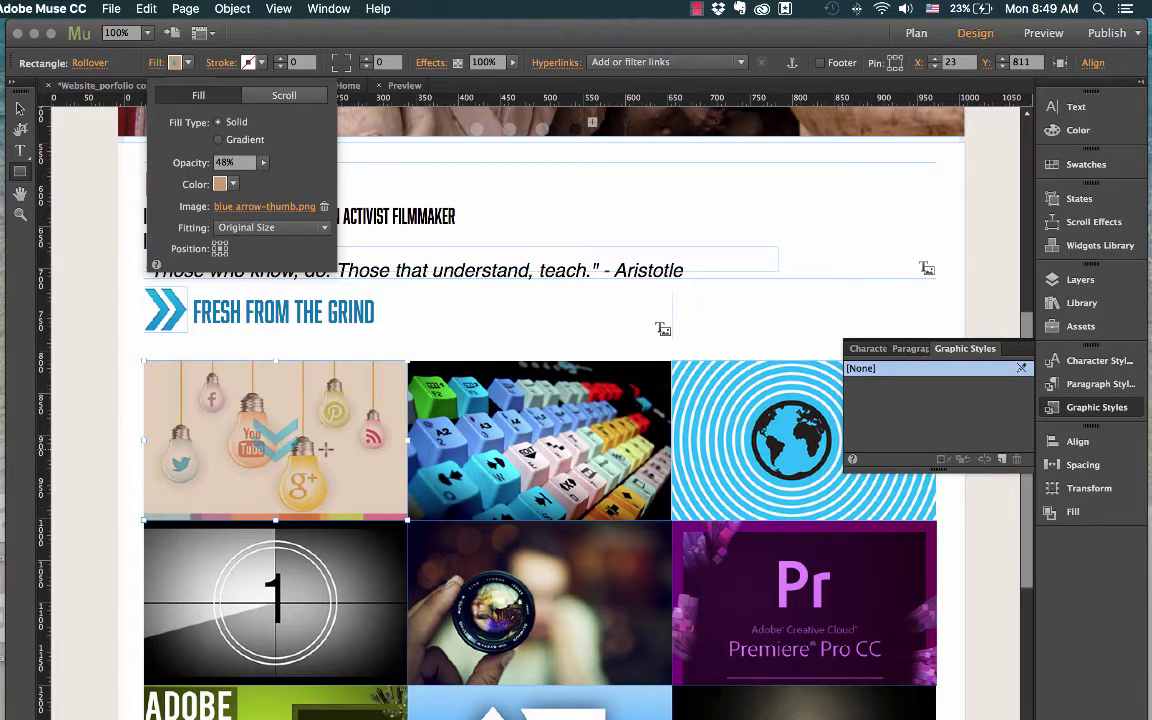
click(413, 47)
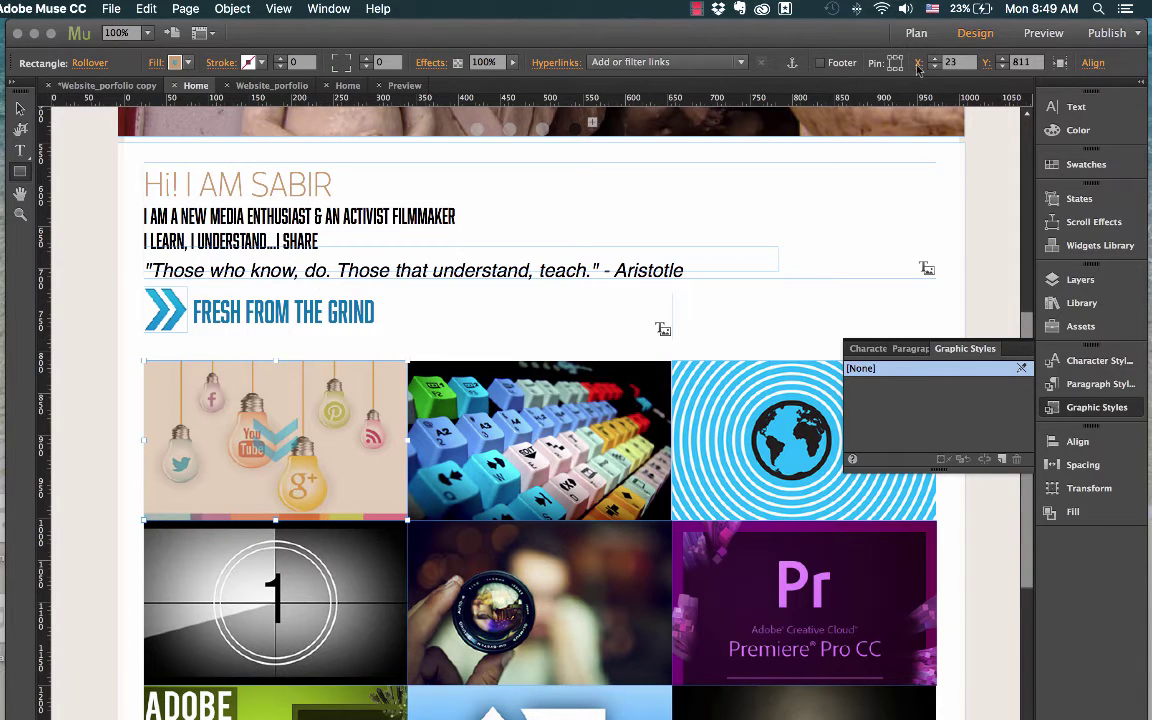
key(super+shift+e)
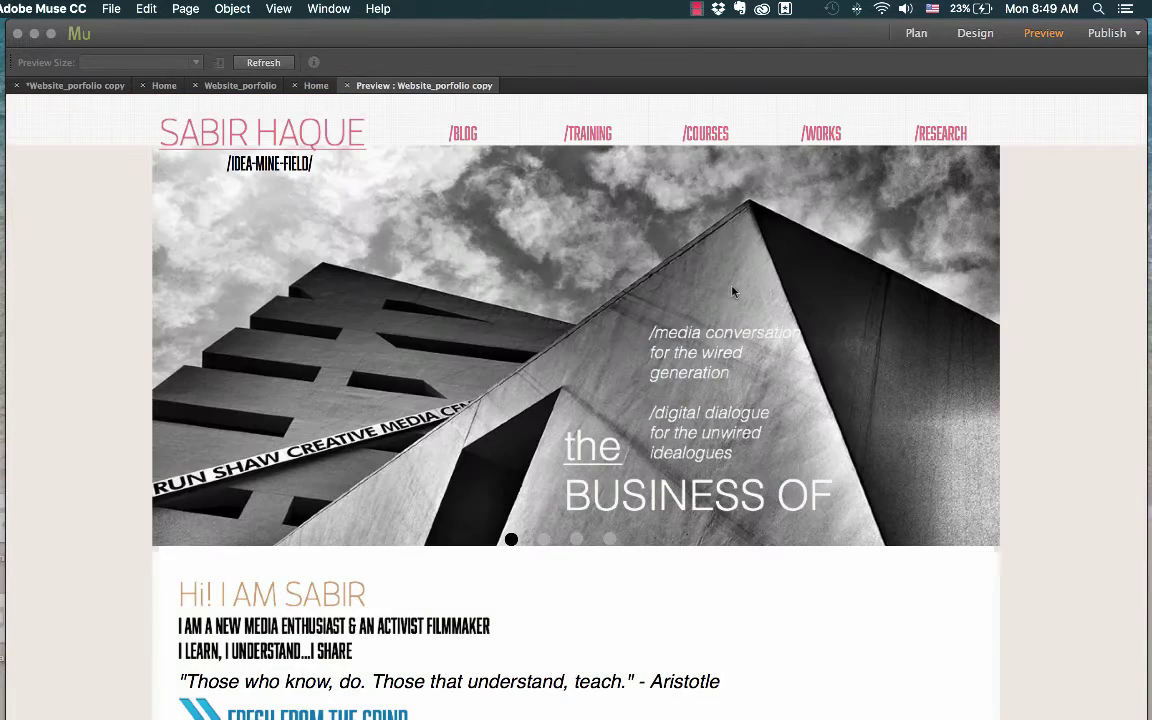
Step: Scroll the preview down to the thumbnail grid to test the rollovers
scroll(732, 291, down, 5)
scroll(732, 291, down, 1)
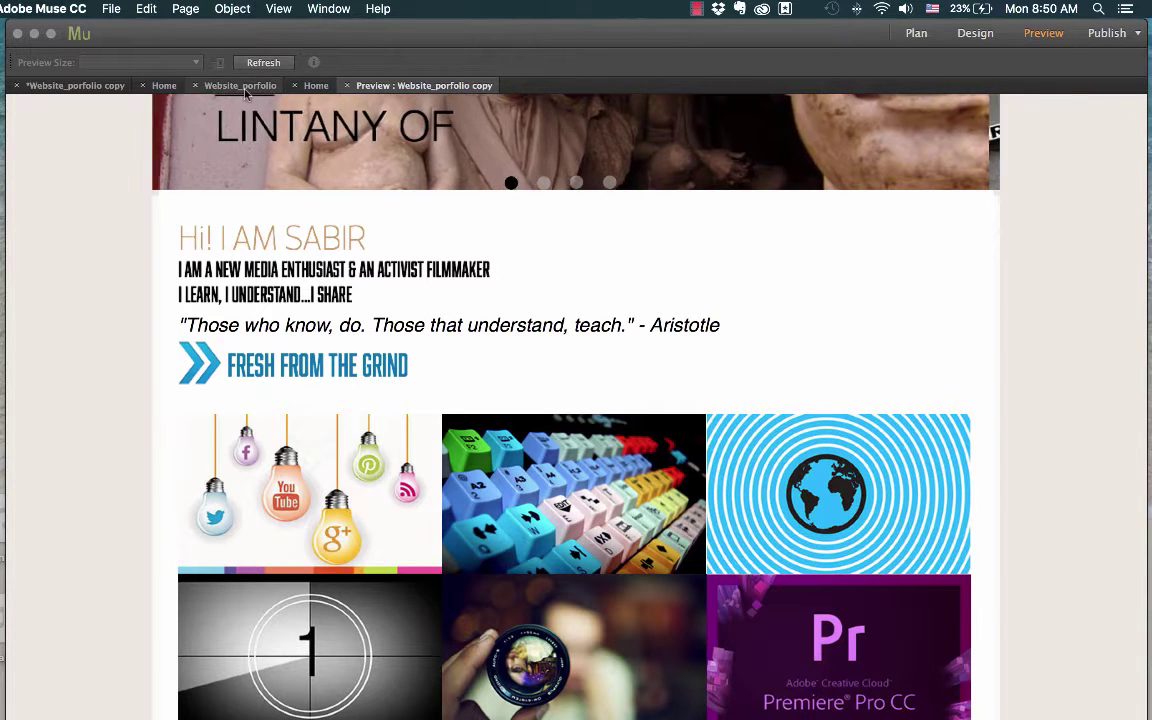
Step: Back in the Home page design, save the rectangle's fill as a new graphic style named ArrowBox
click(88, 85)
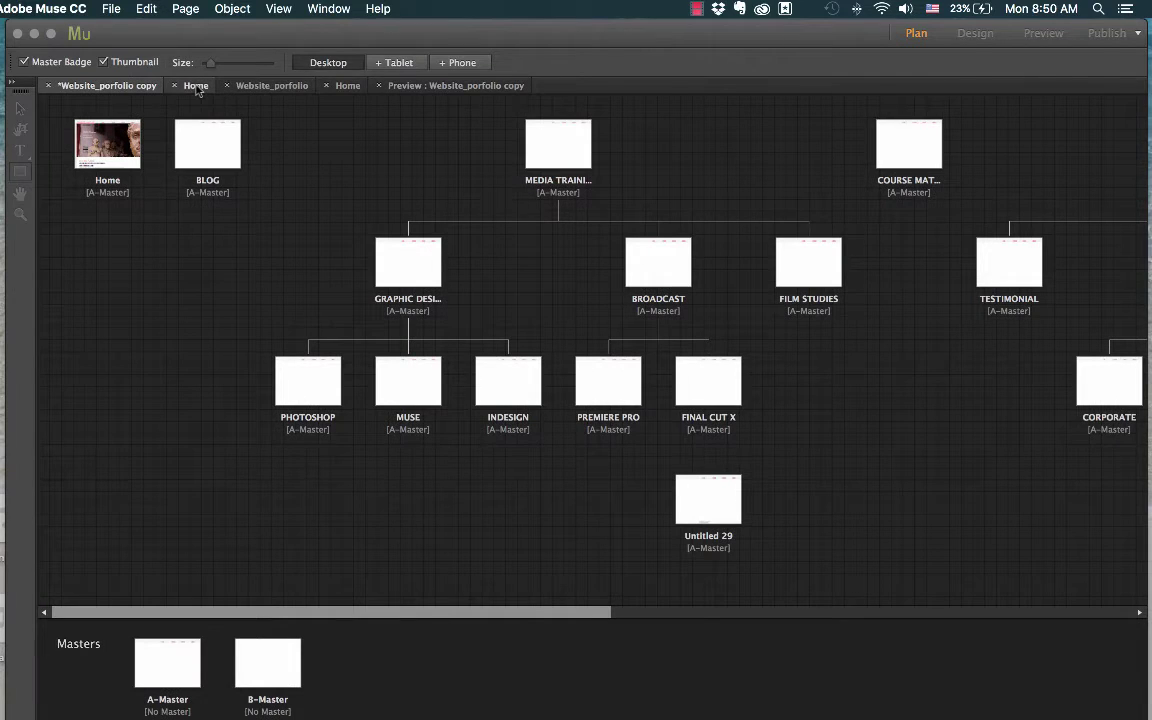
click(196, 86)
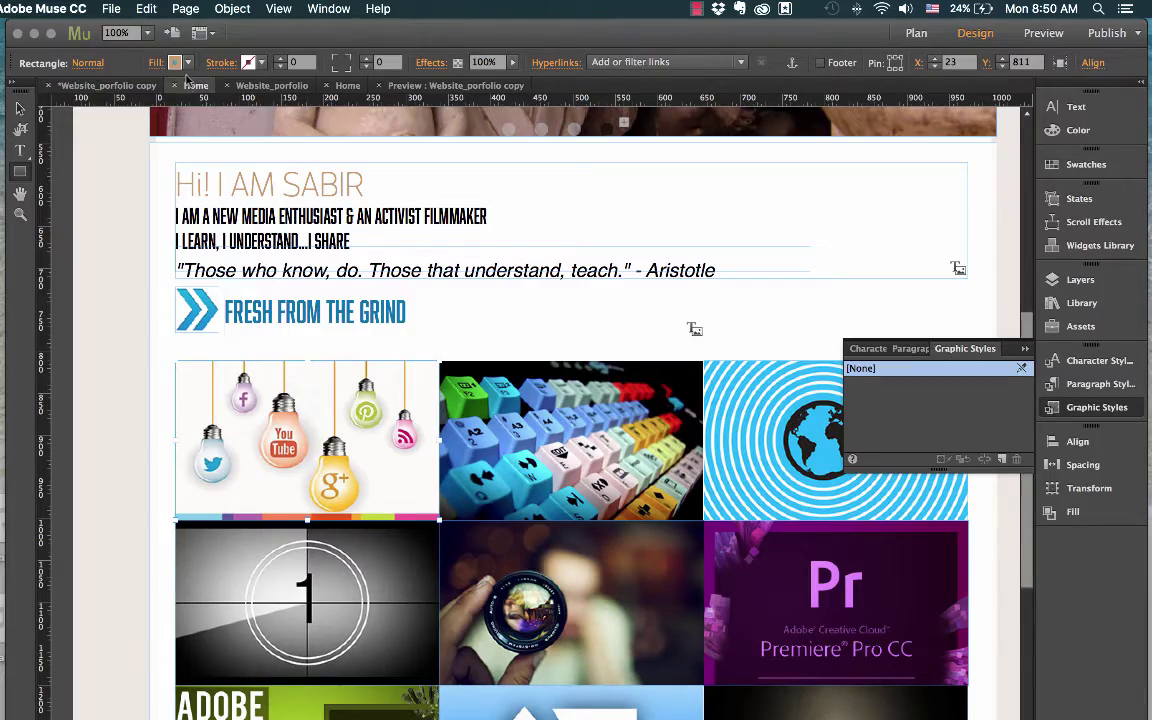
scroll(216, 251, down, 1)
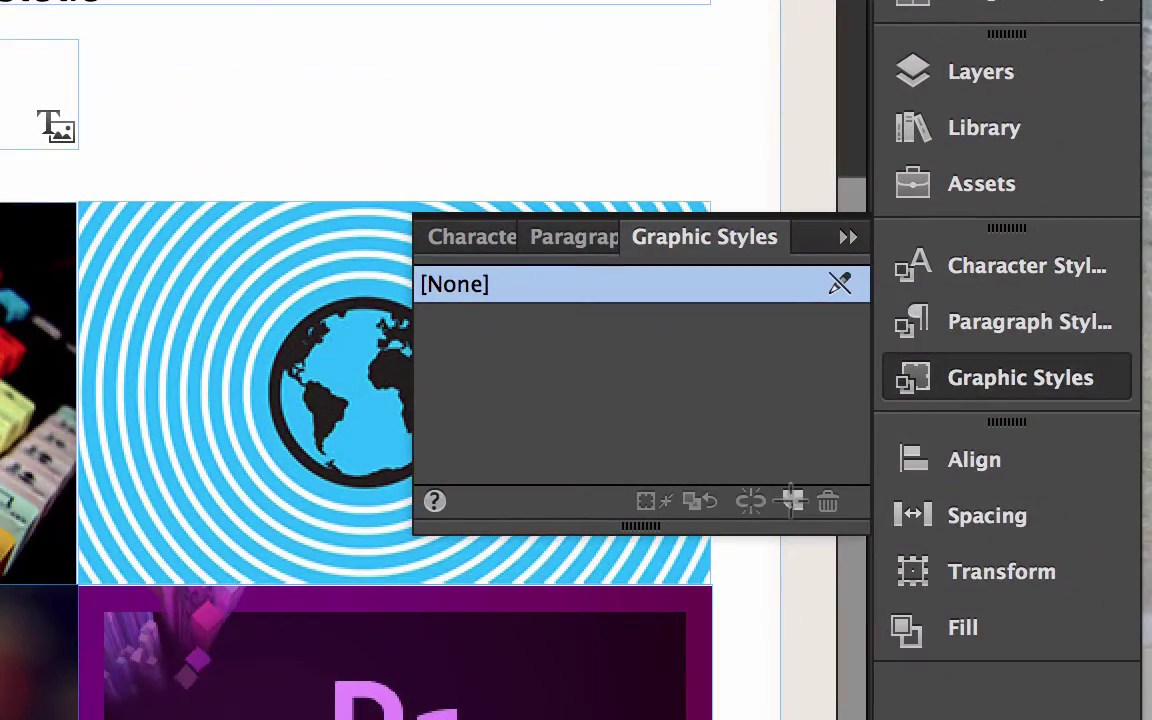
click(792, 501)
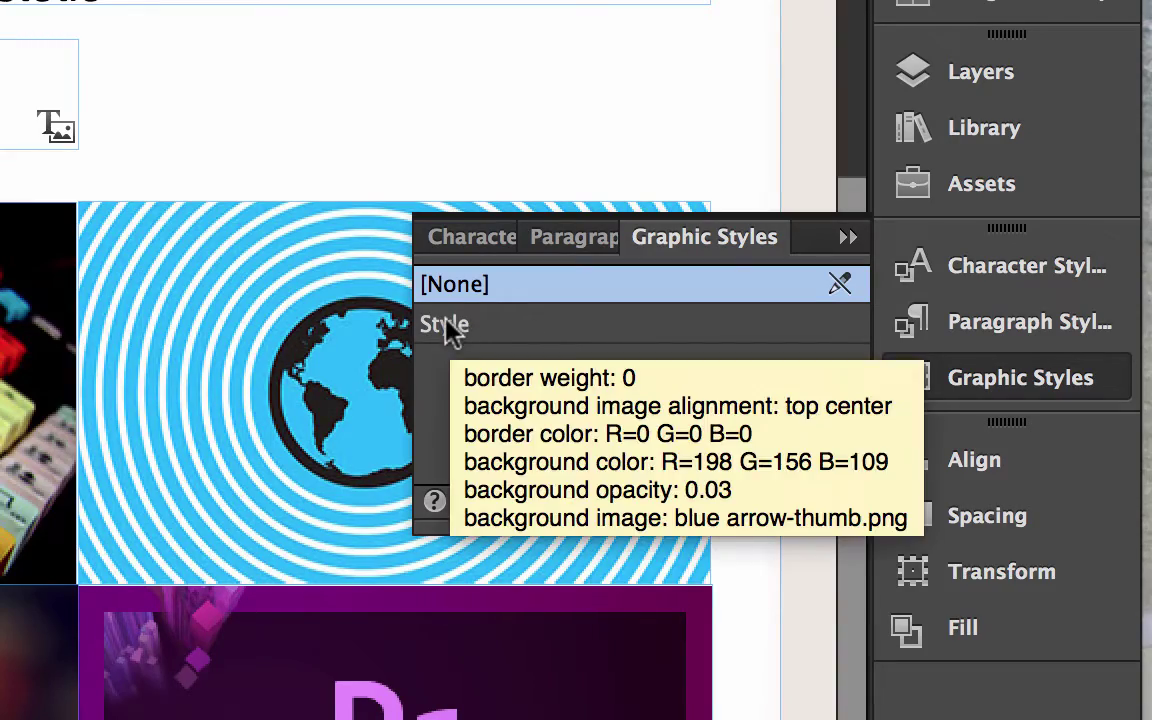
double_click(450, 329)
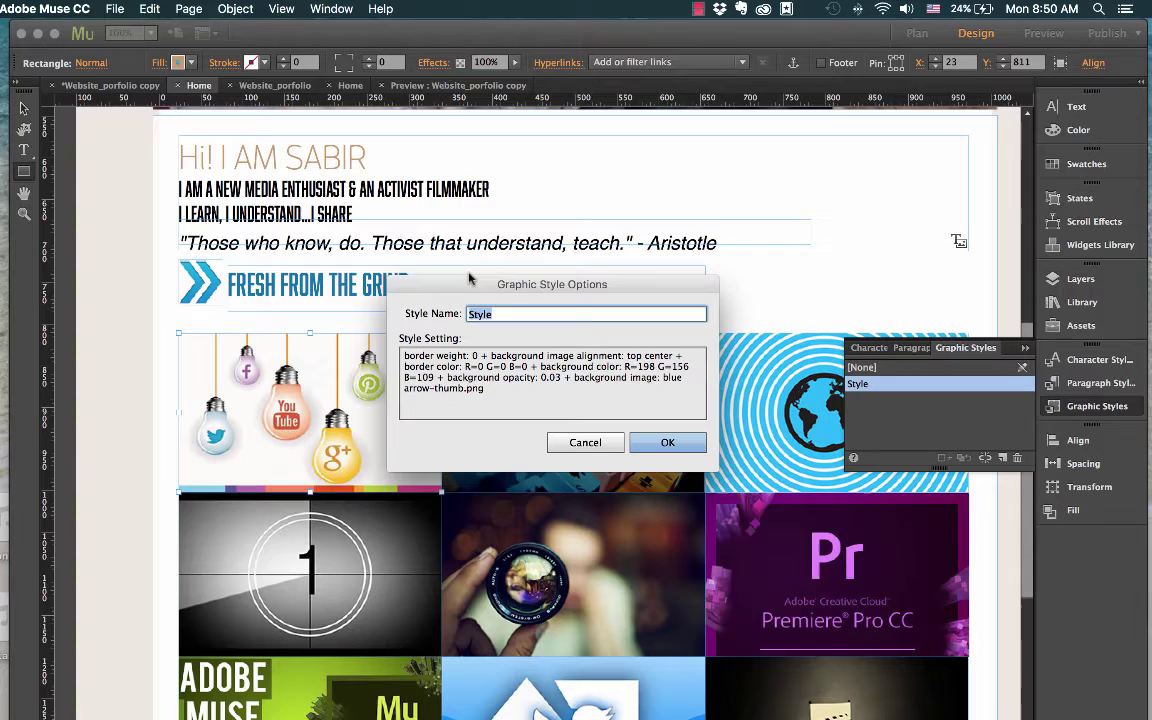
text(ArrowBox)
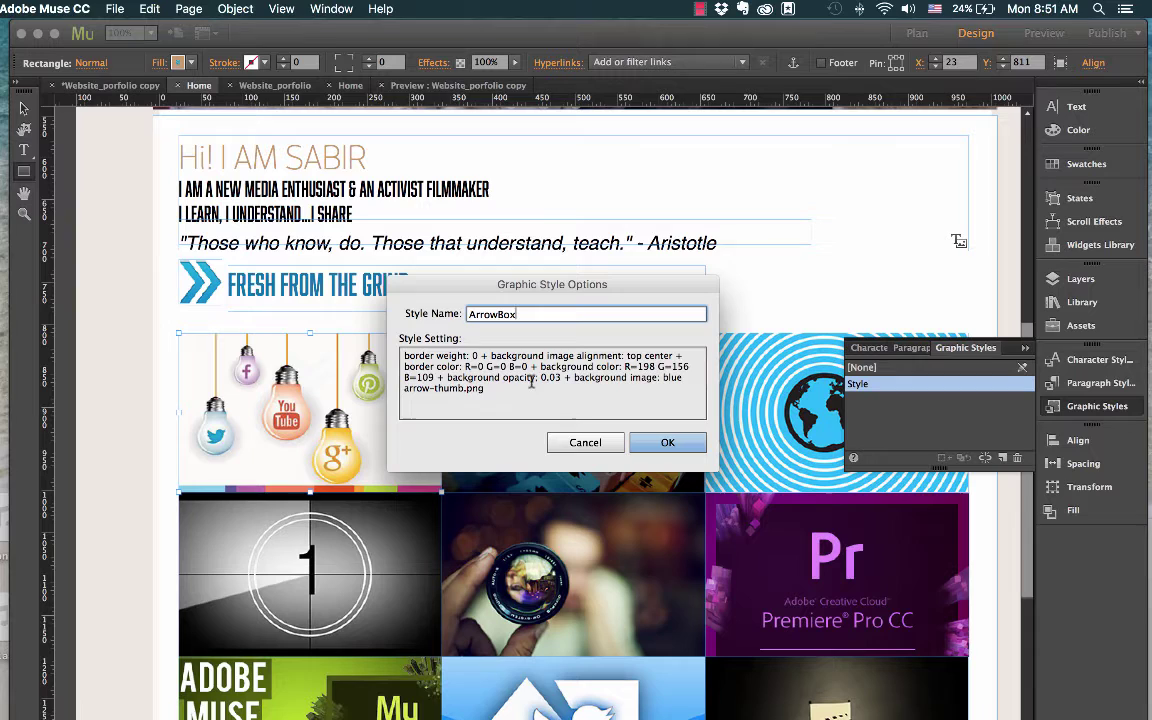
click(668, 442)
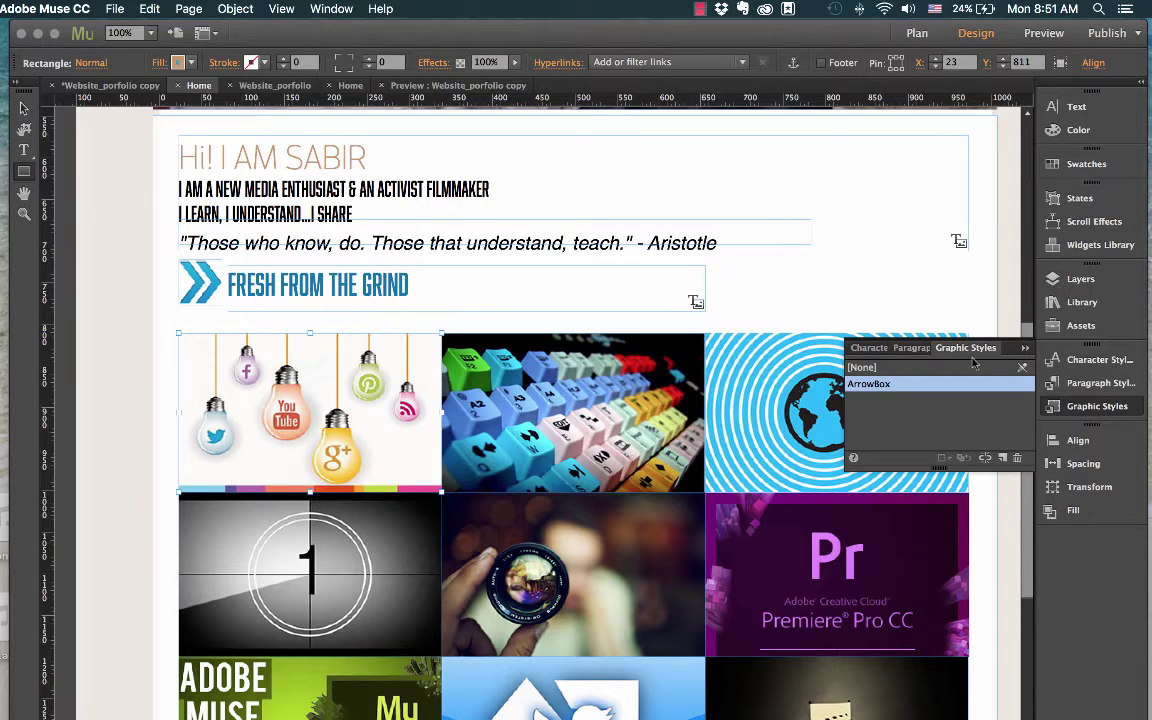
Step: Paste the CSS style block from the notes into the Home page's HTML for <head>
mouse_move(880, 385)
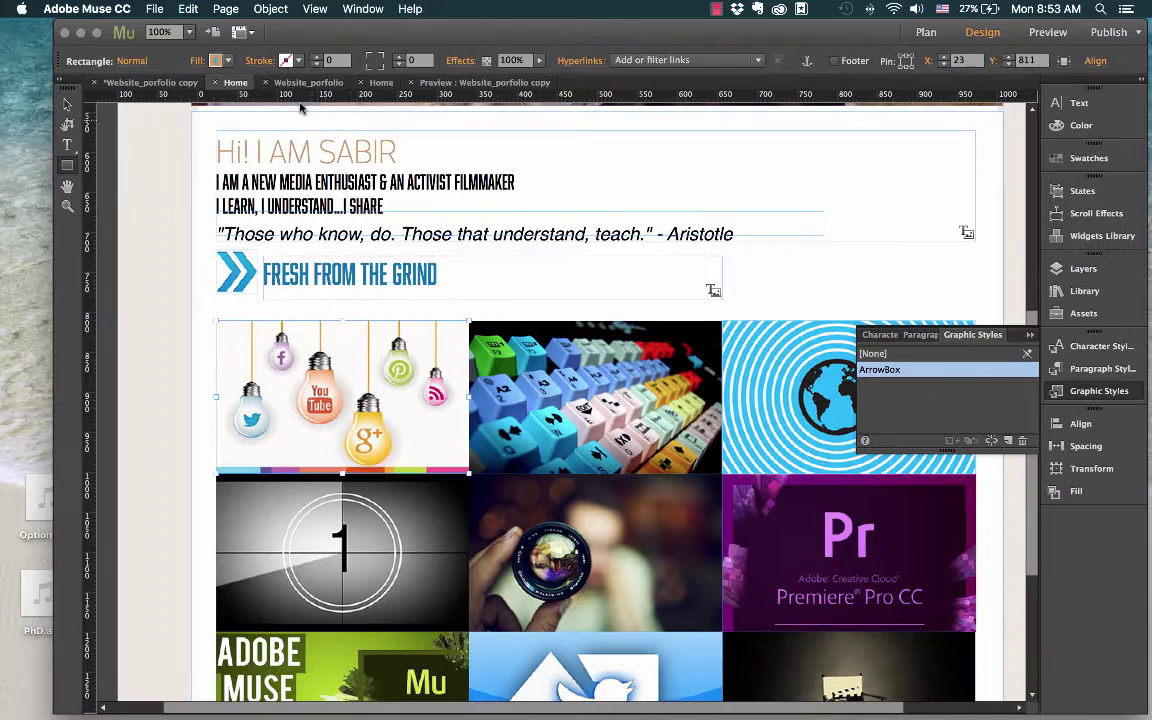
click(226, 9)
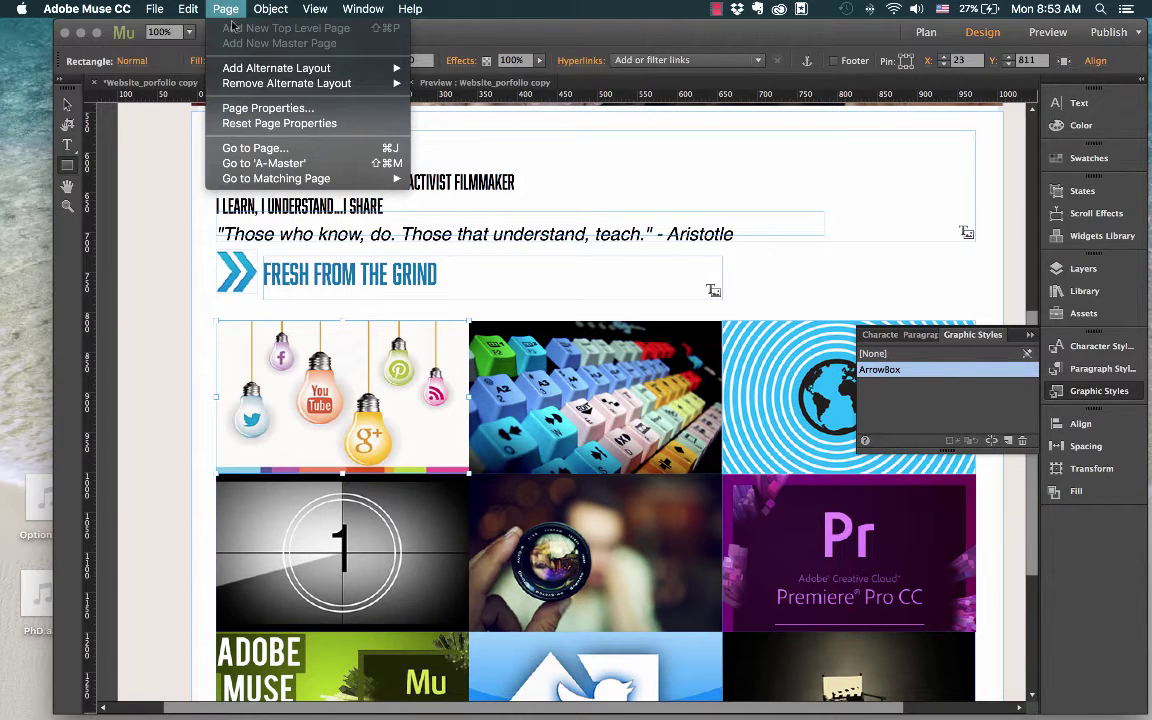
click(250, 100)
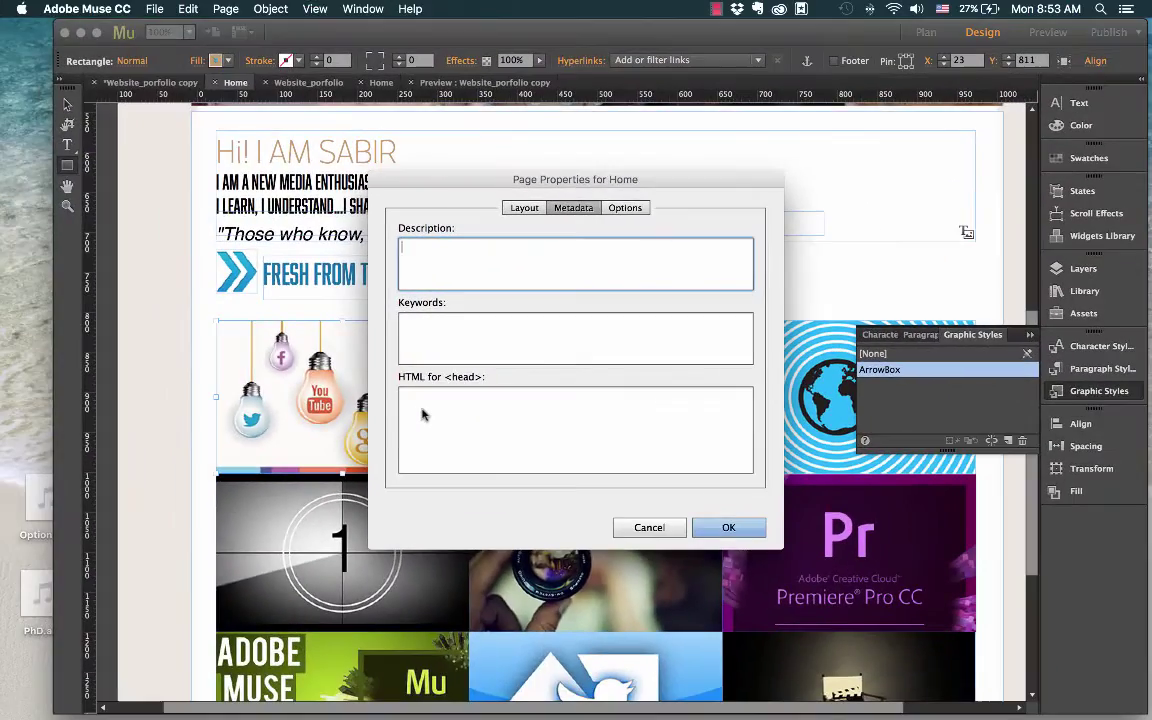
key(ctrl+Right)
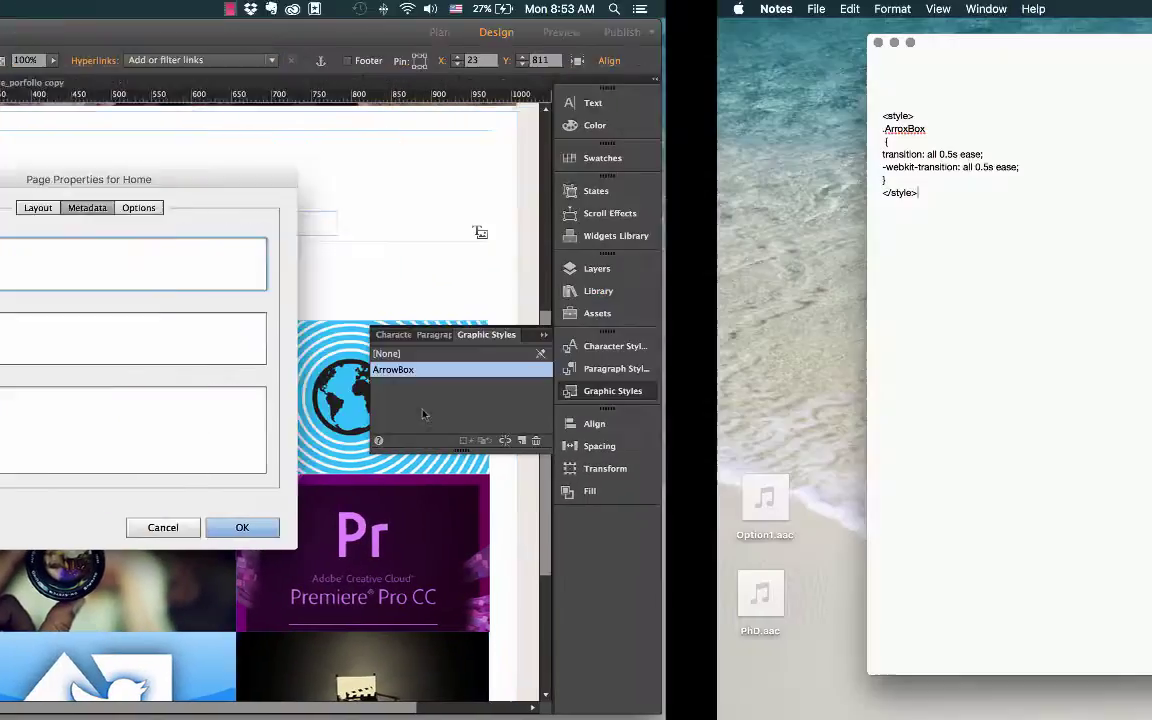
drag(213, 191, 125, 119)
key(ctrl+Left)
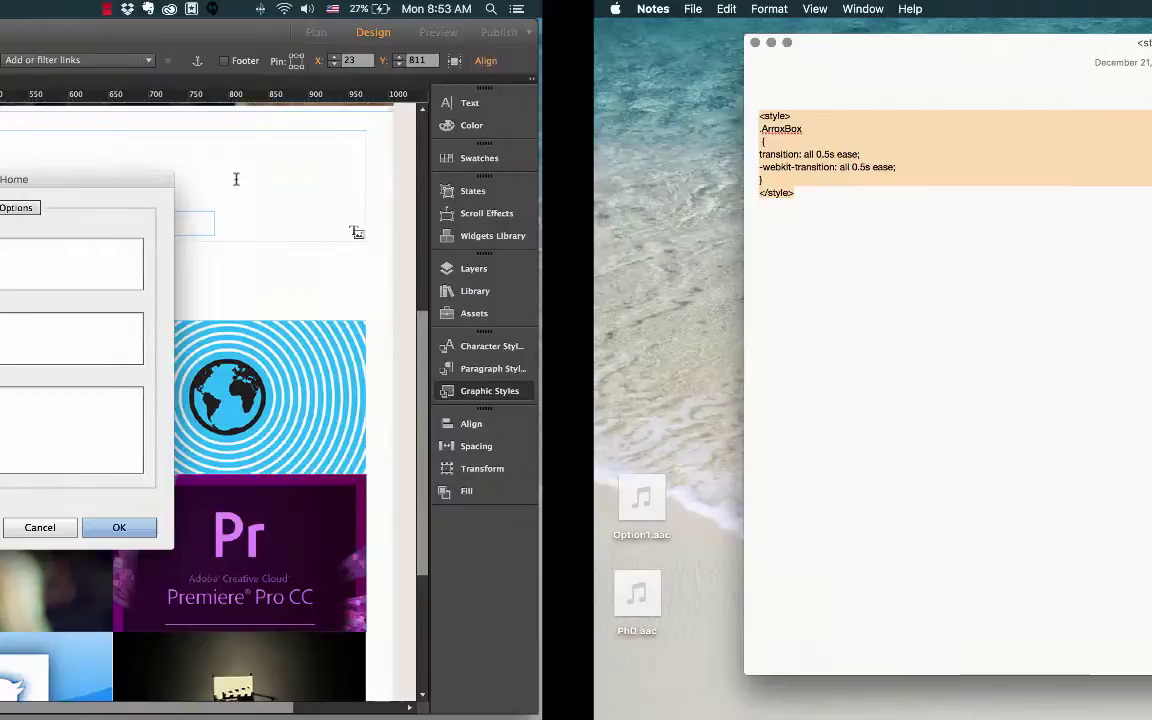
click(433, 405)
text(<style> .ArrowBox  { transition: all 0.5s ease; -webkit-transition: all 0.5s ease; } </style>)
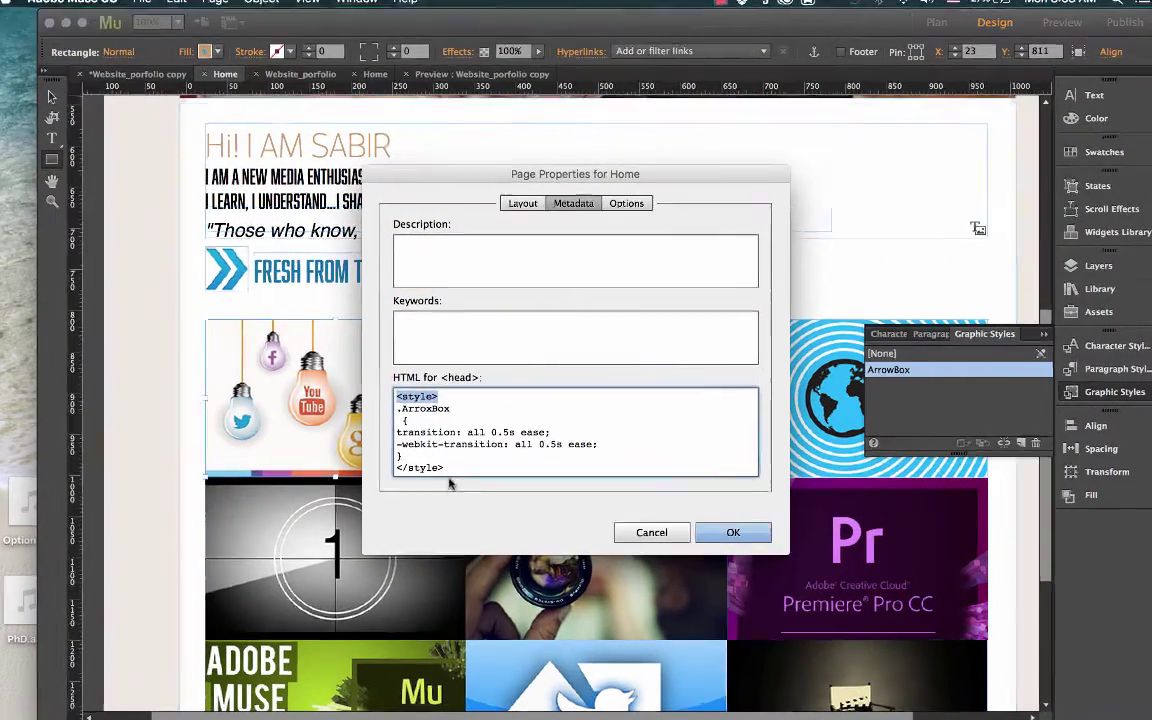
Step: Check the pasted .ArroxBox rule and its transition: all 0.5s ease; line in the head HTML
drag(448, 472, 436, 454)
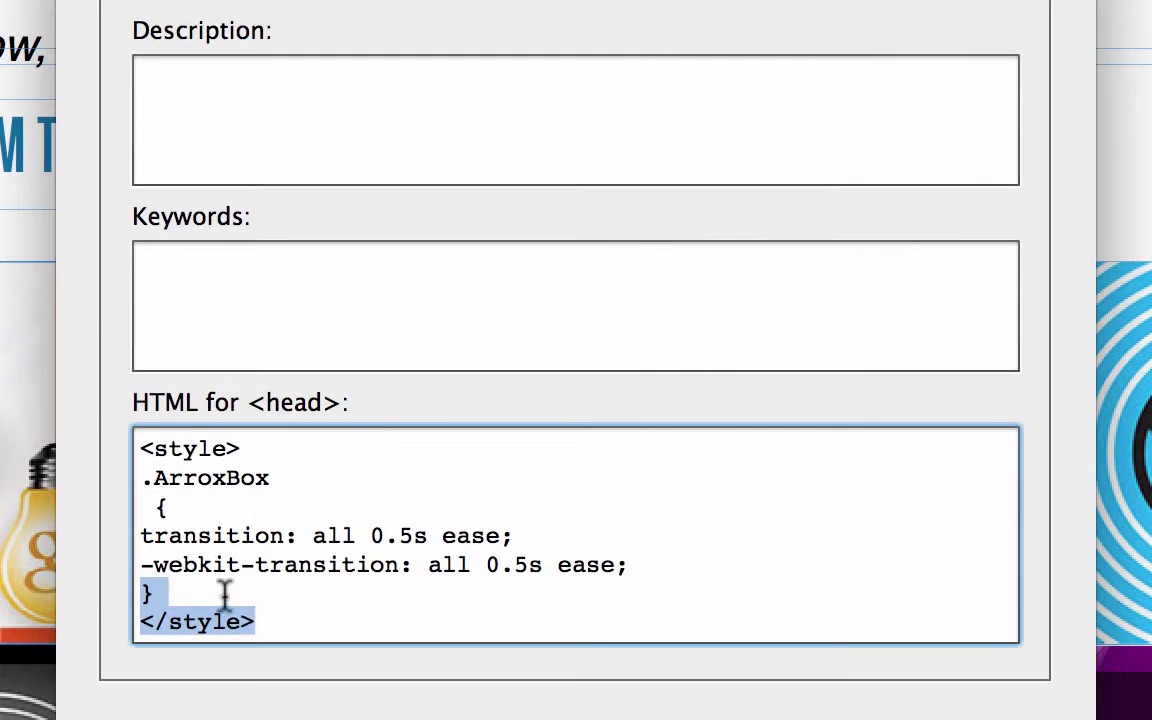
click(262, 621)
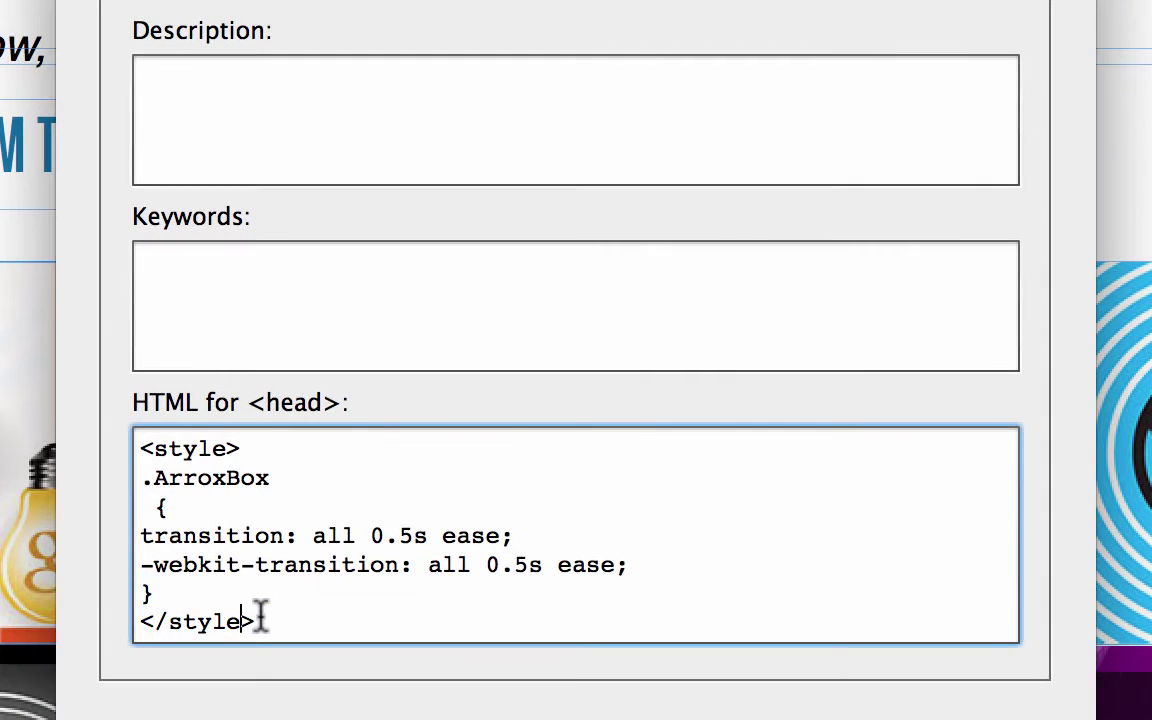
drag(273, 478, 116, 470)
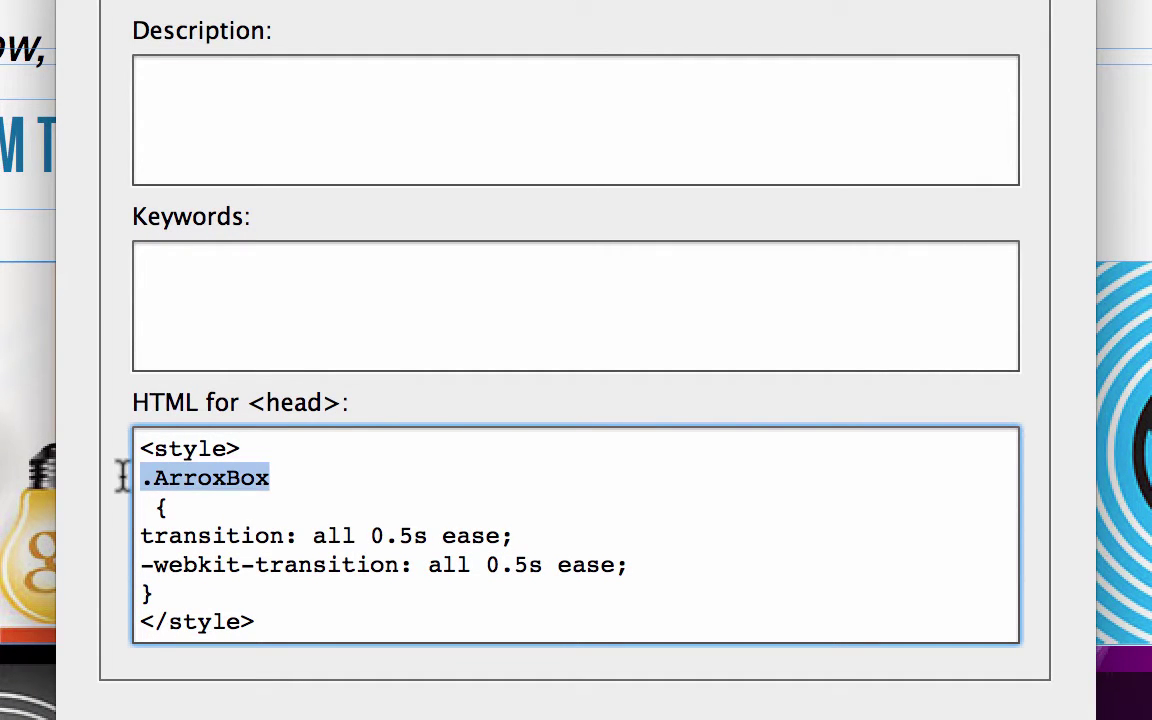
drag(280, 477, 112, 470)
drag(155, 538, 301, 537)
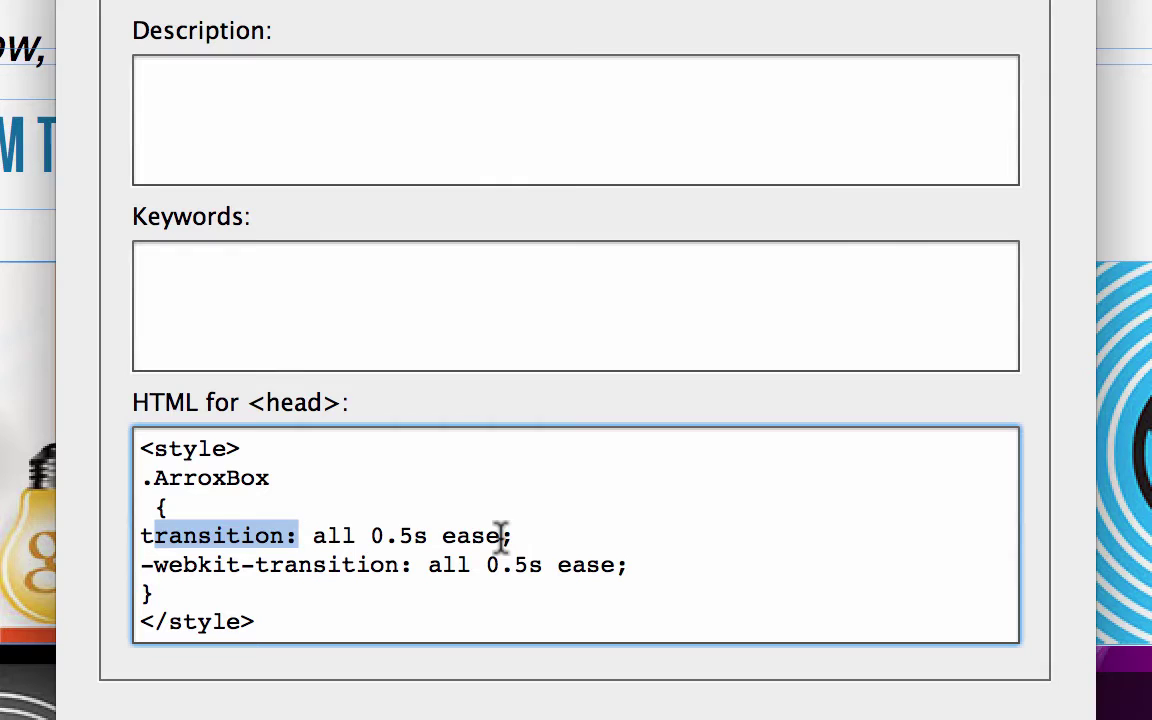
click(525, 537)
drag(525, 537, 121, 540)
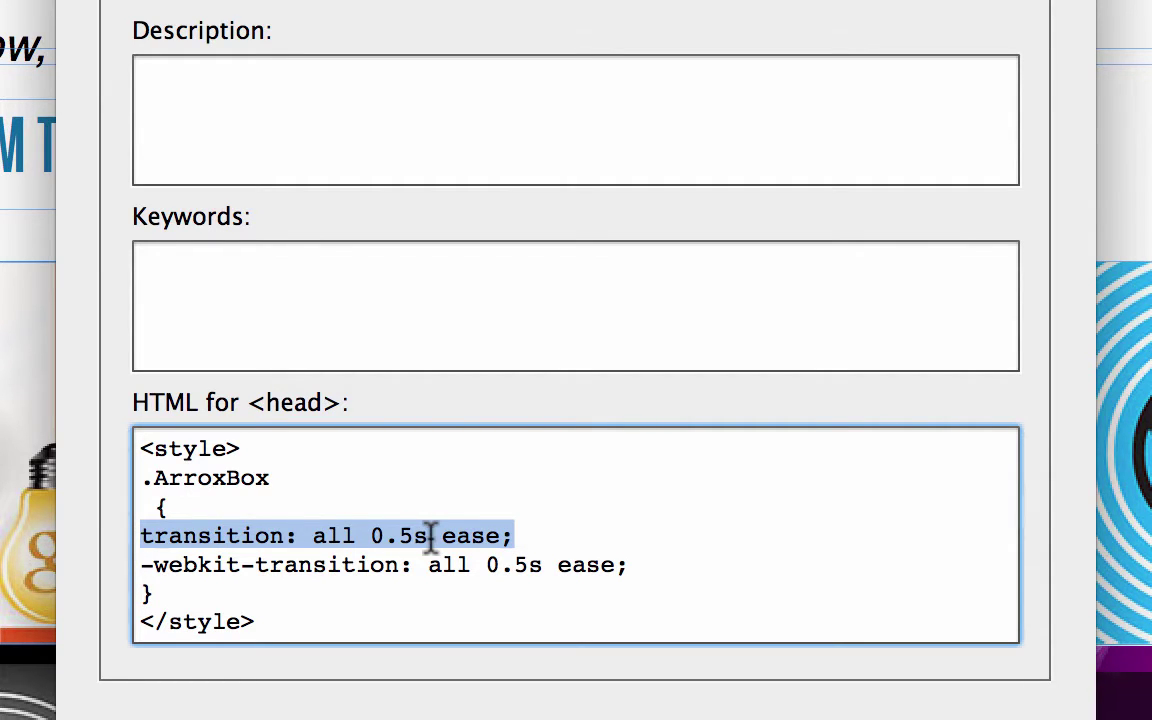
click(550, 530)
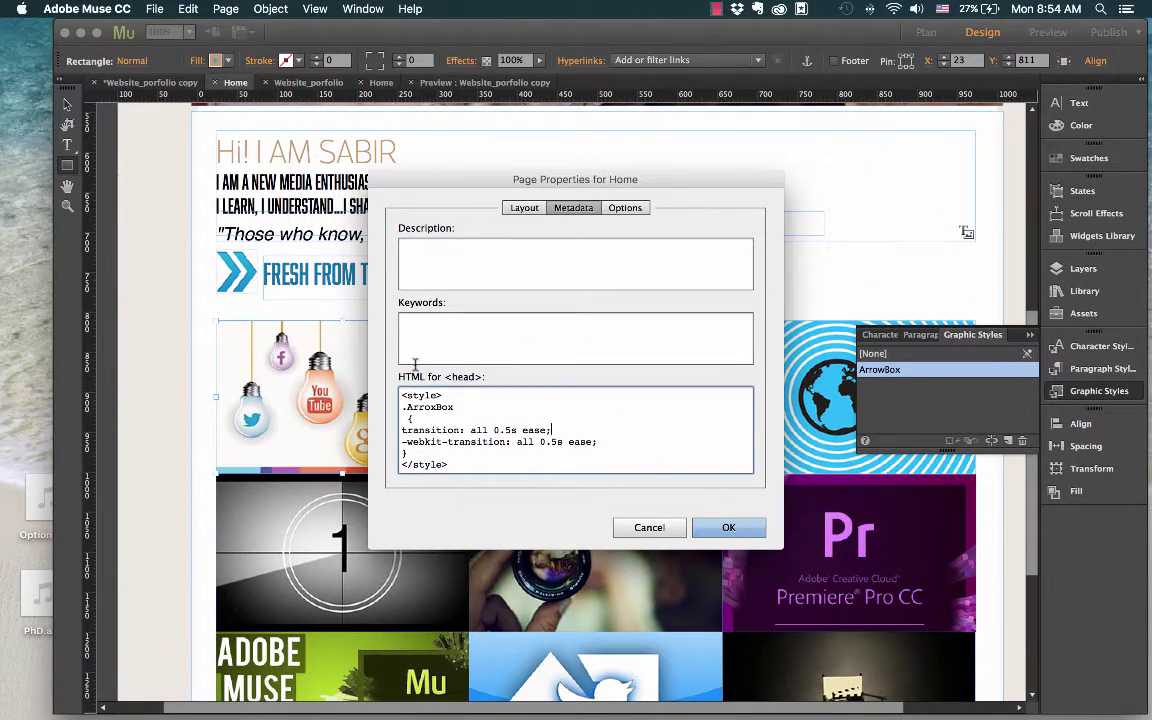
Step: Confirm the page properties and preview the page, scrolling down to the thumbnail grid
click(718, 533)
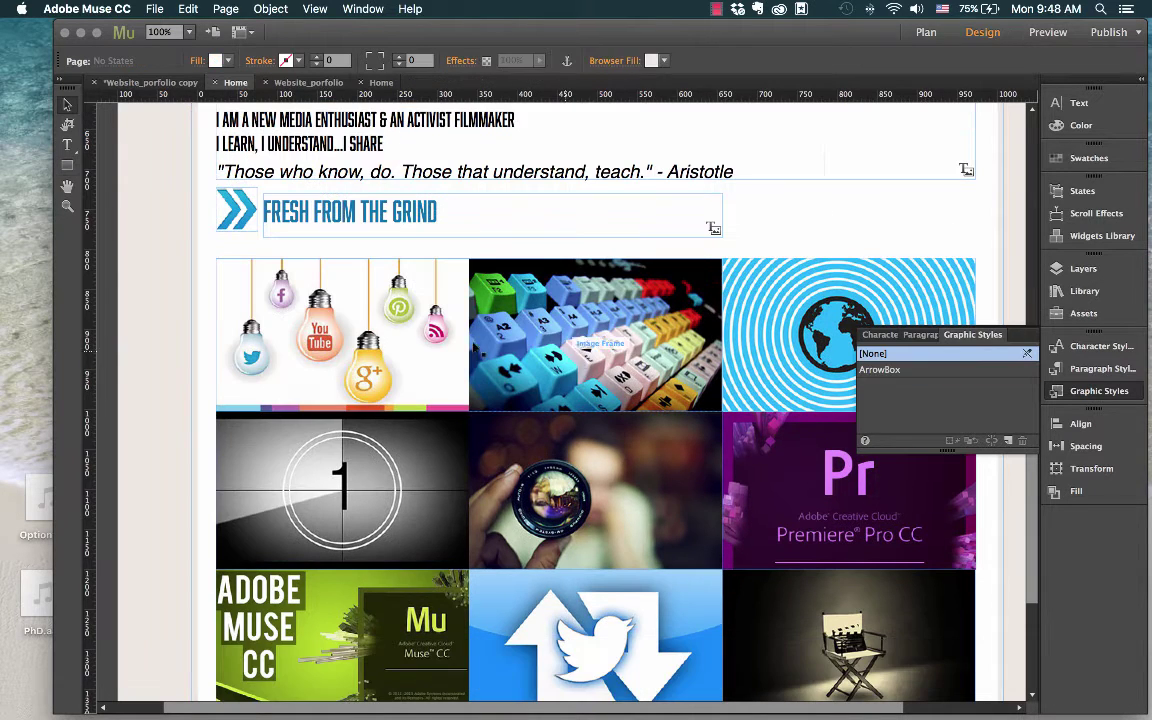
click(1050, 33)
scroll(1005, 320, down, 2)
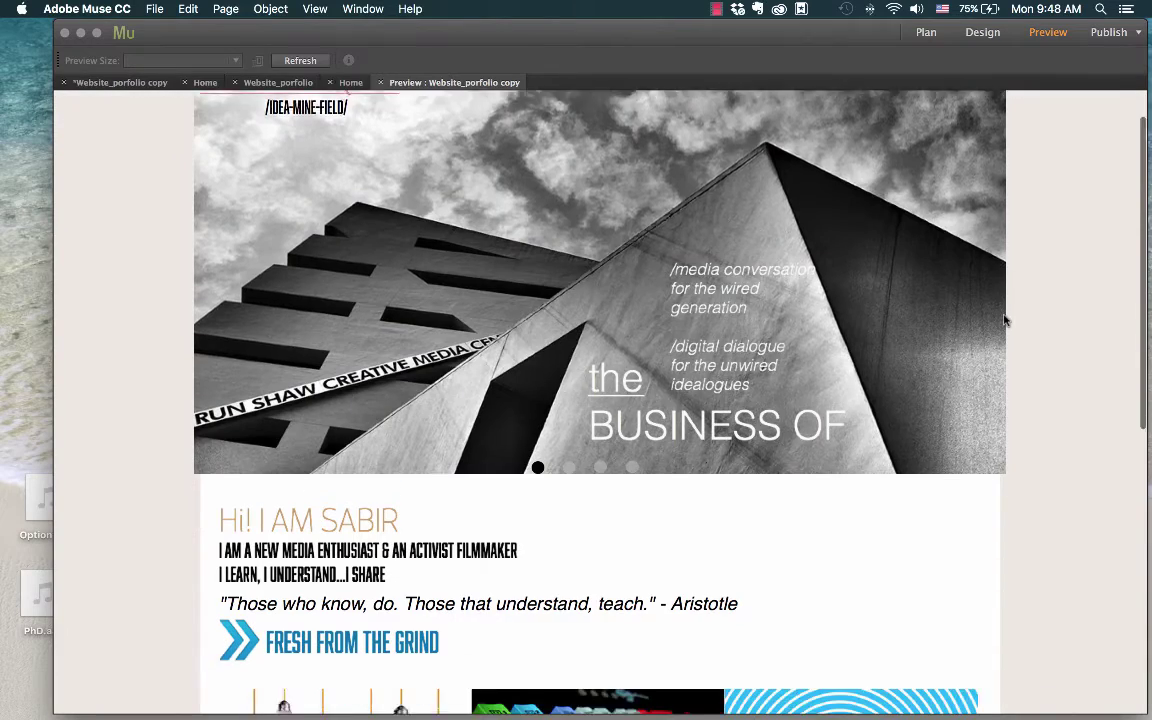
scroll(1005, 320, down, 8)
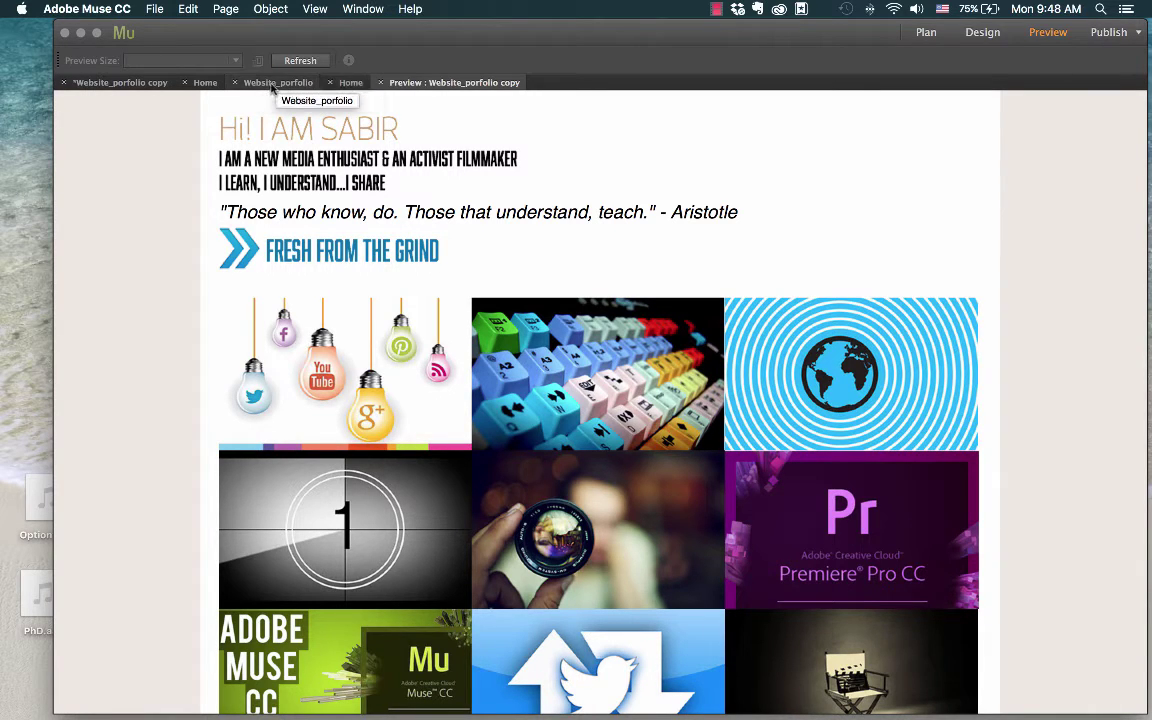
Step: Preview the Website_porfolio Home page live and scroll down to its thumbnail grid
click(274, 83)
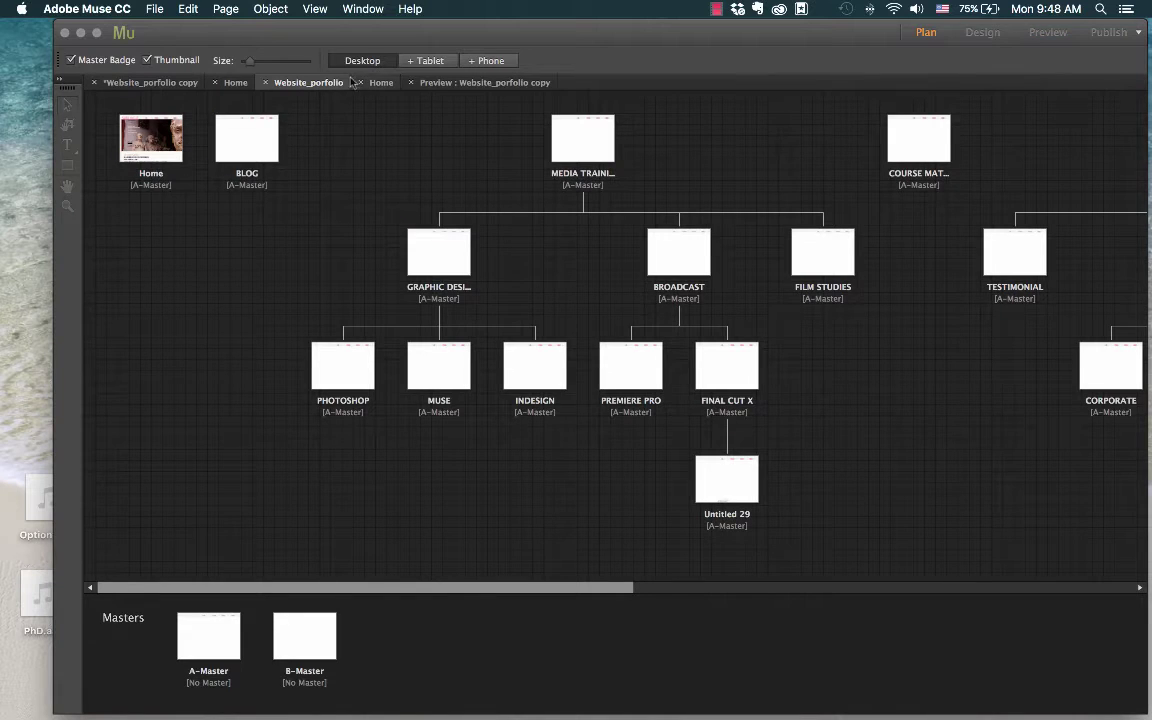
click(381, 83)
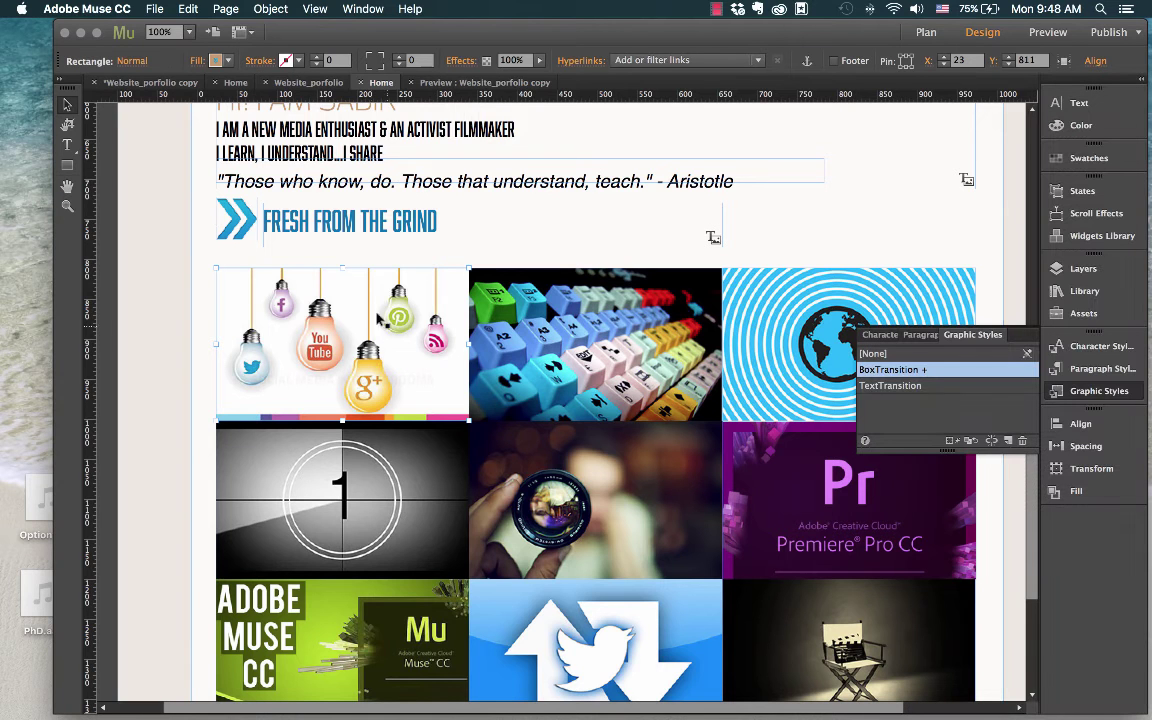
key(super+p)
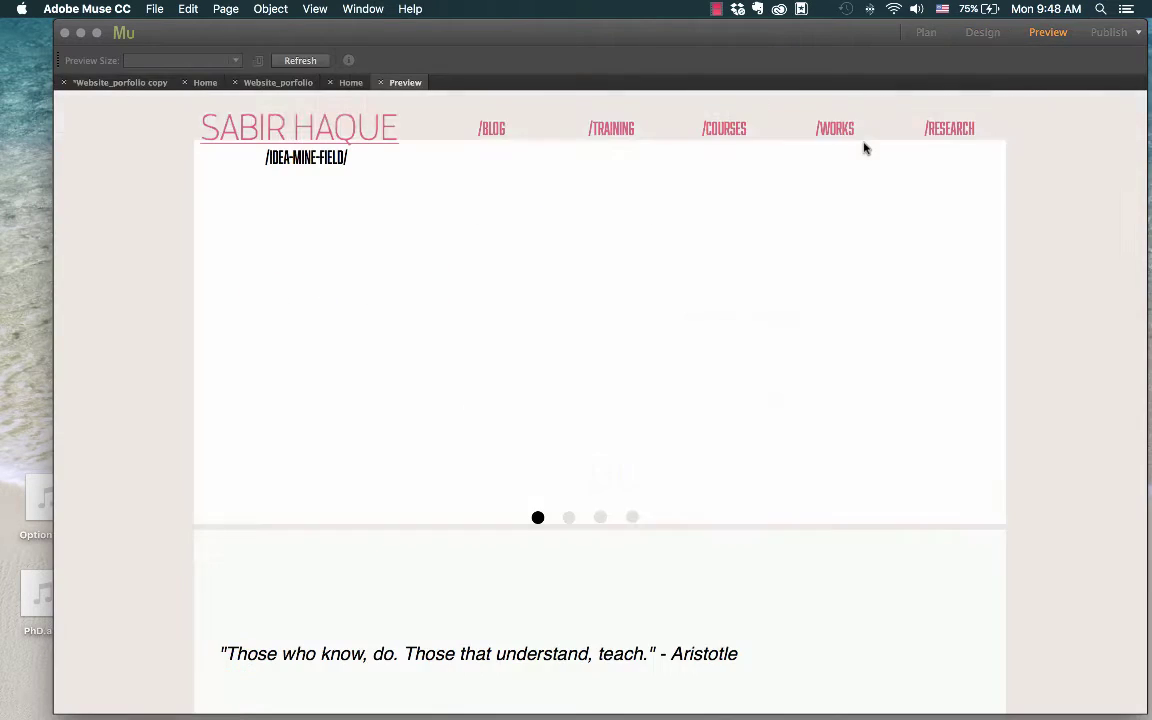
scroll(670, 334, down, 5)
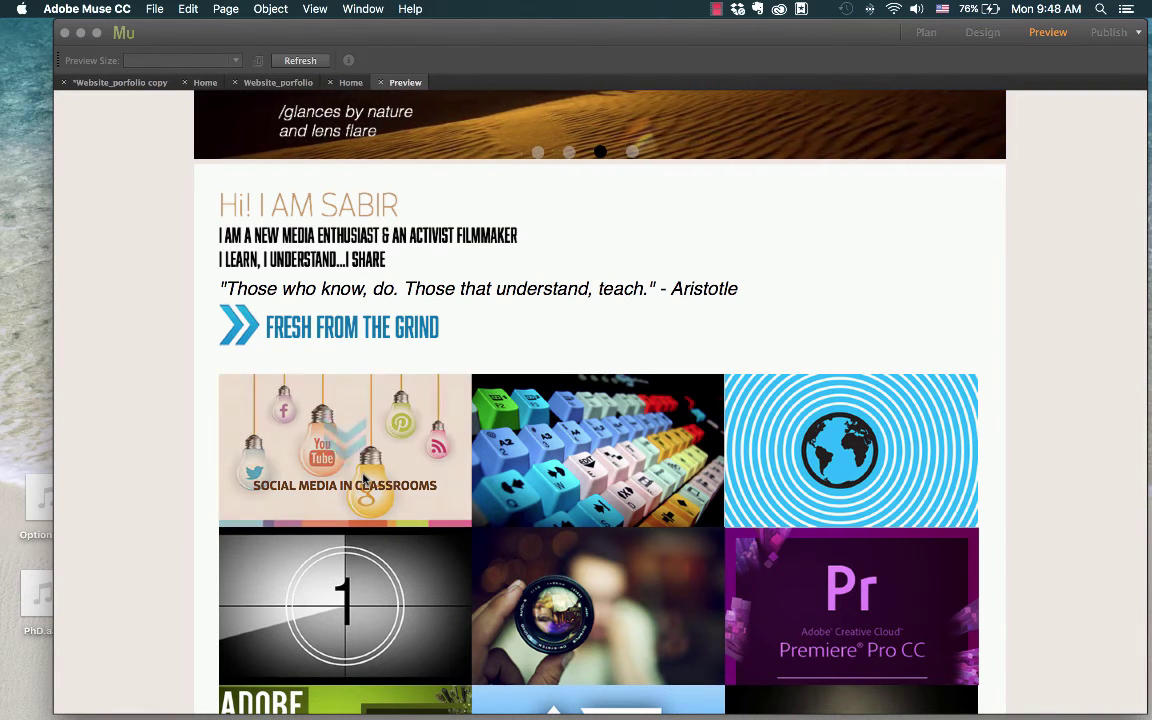
Step: Back on the Home layout, draw a text frame over the social-media tile and type 'SOCIAL MEDIA IN CLASSROOM'
click(195, 82)
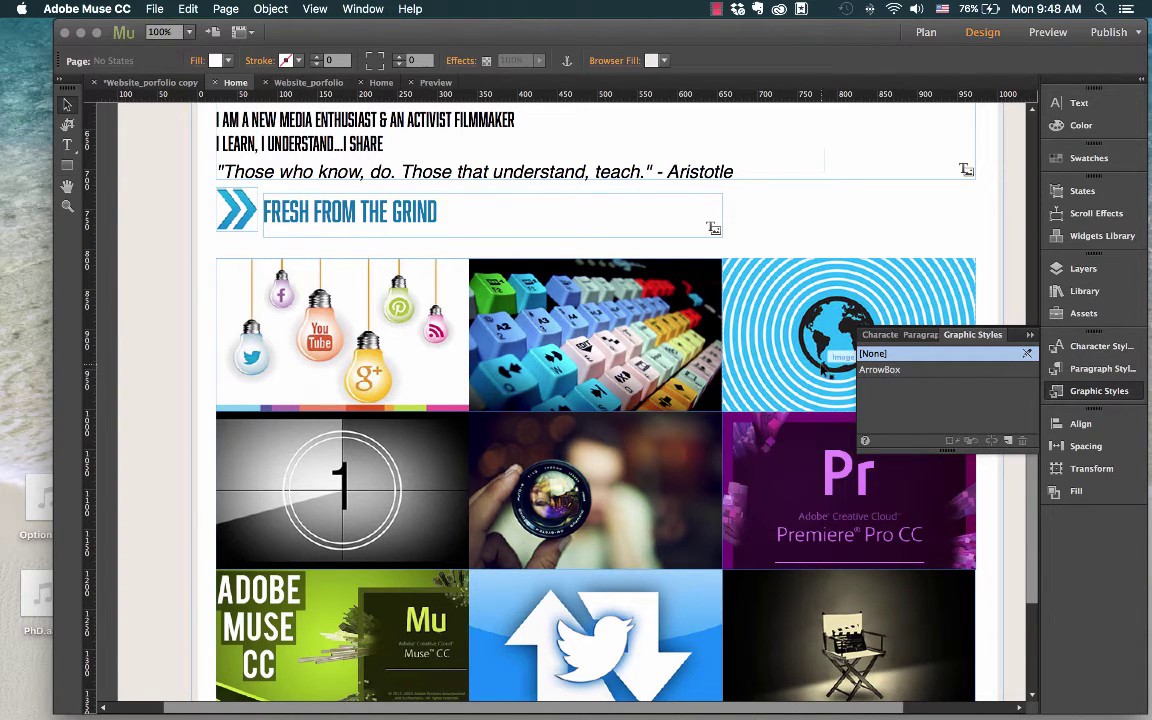
click(67, 145)
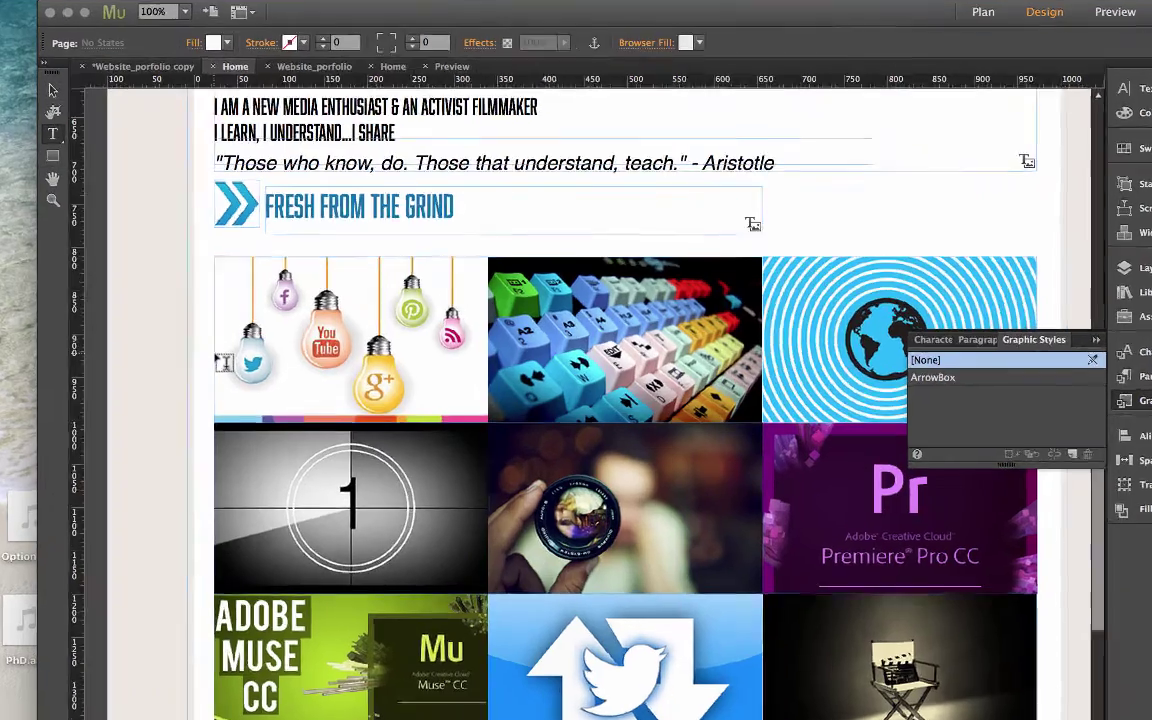
drag(216, 356, 487, 392)
drag(820, 540, 820, 545)
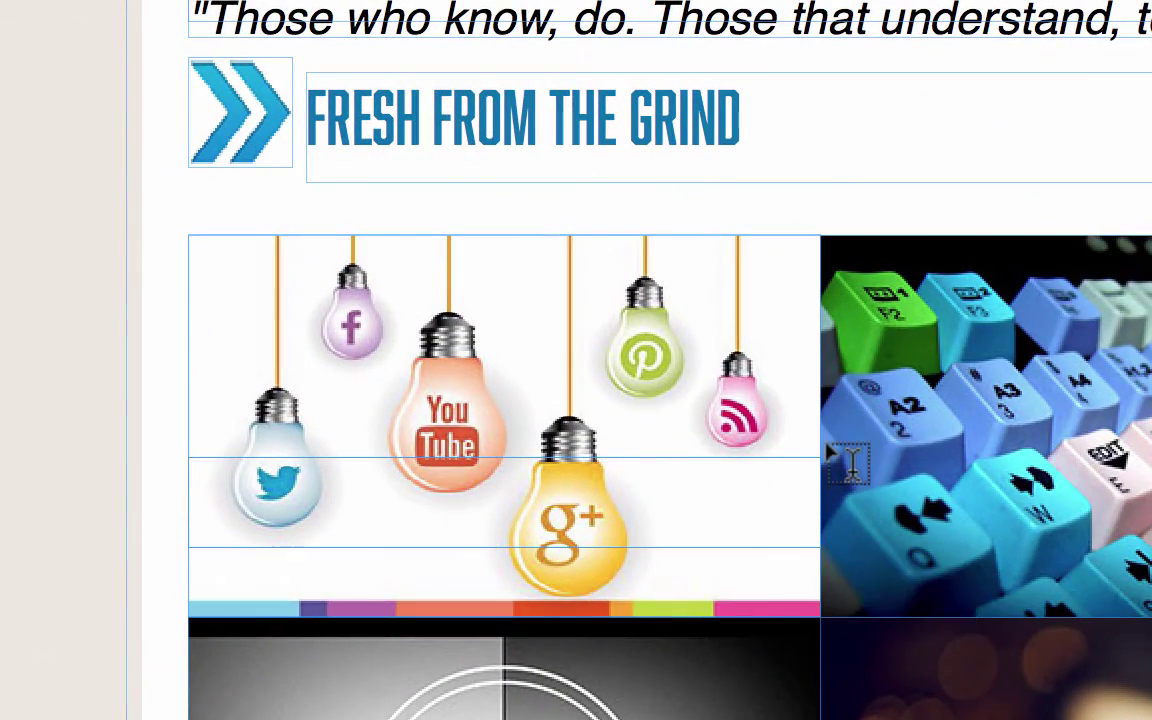
text(SOCIAL)
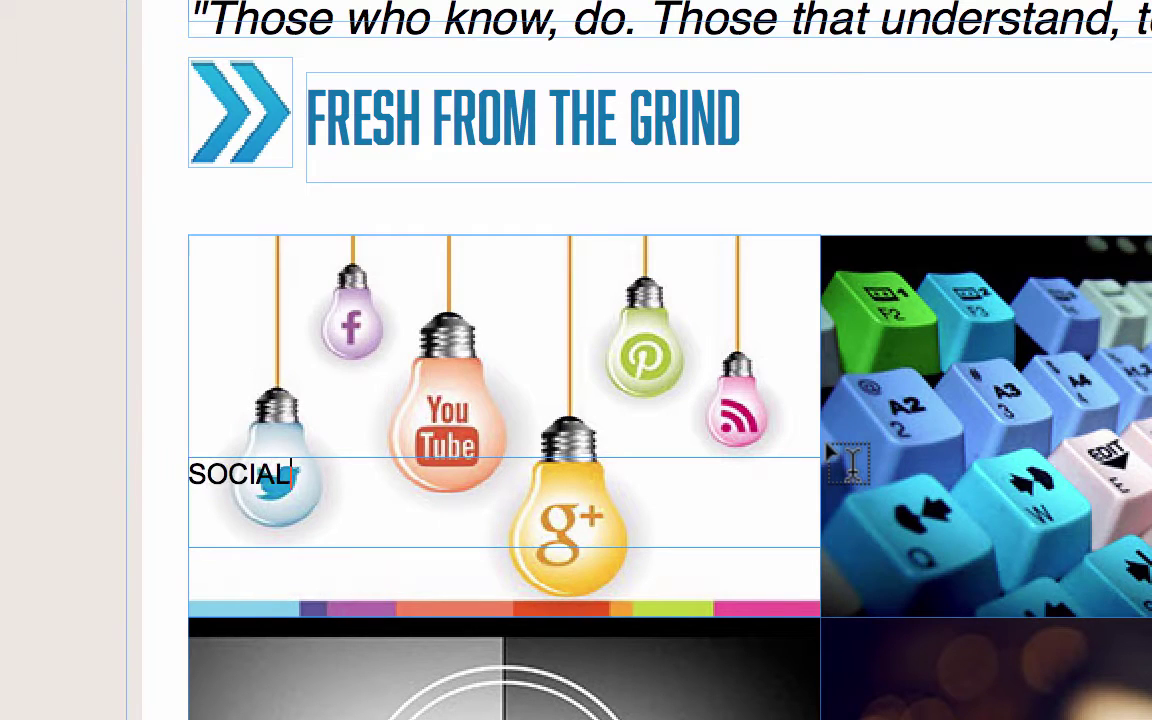
text( MEDIA IN CLASSROOM)
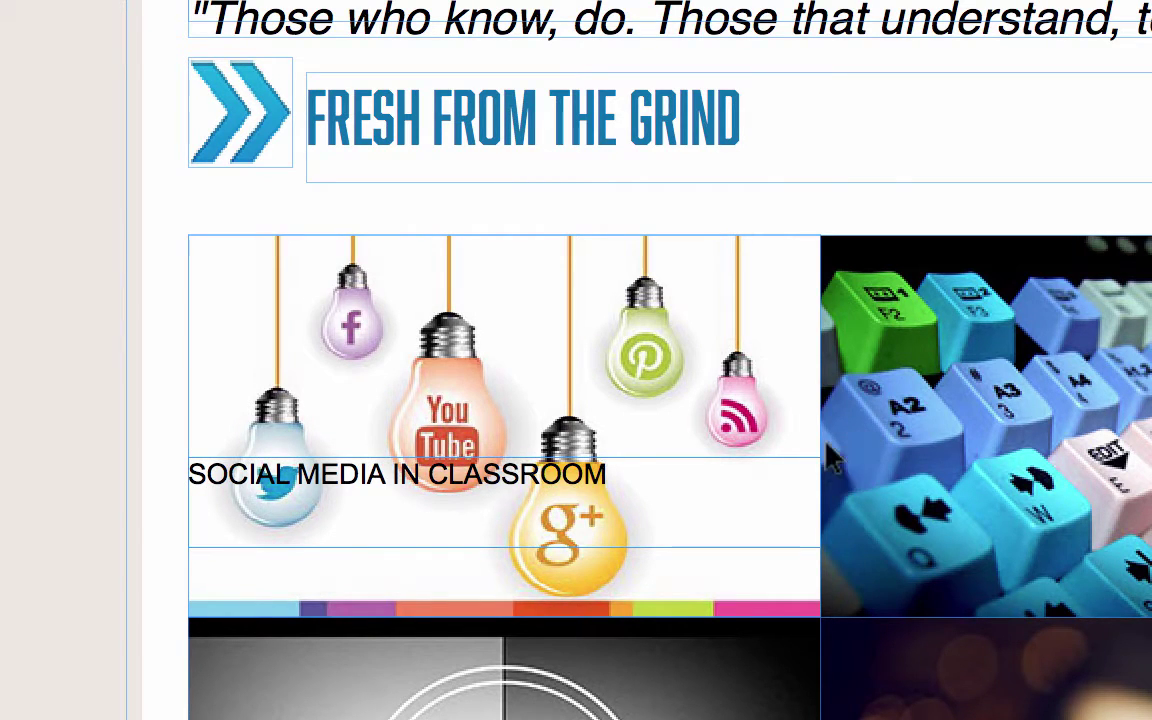
Step: Format the caption as 17 pt Ubuntu Bold in brown
key(ctrl+a)
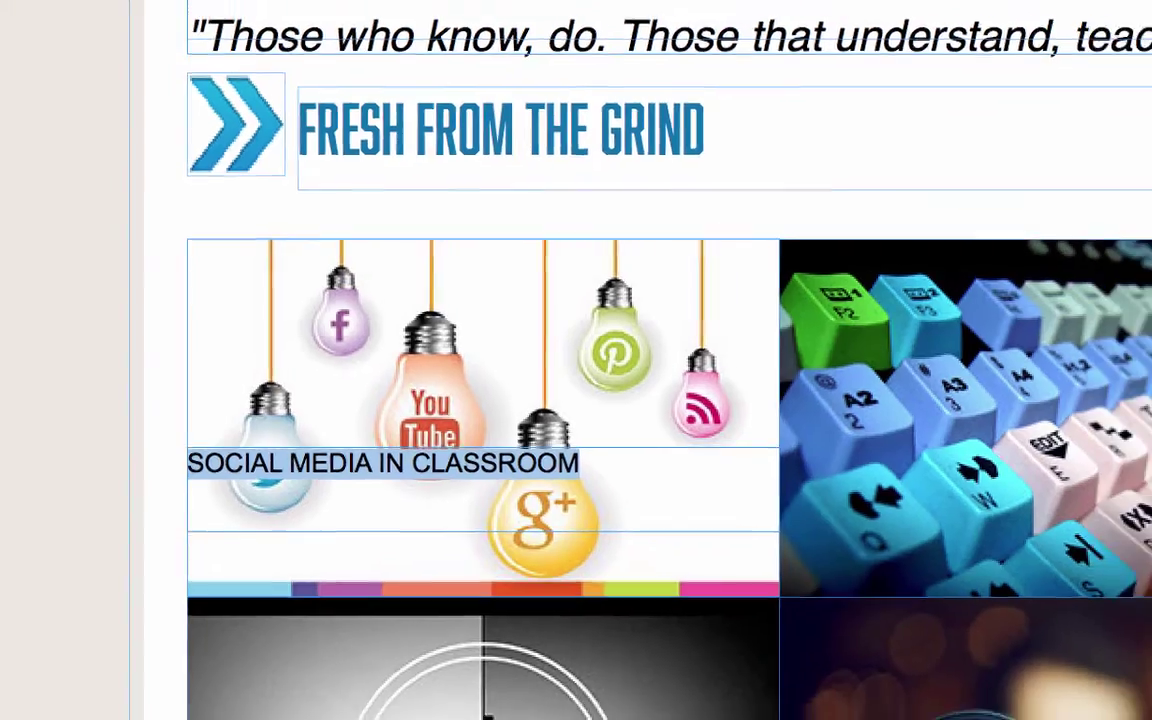
click(158, 62)
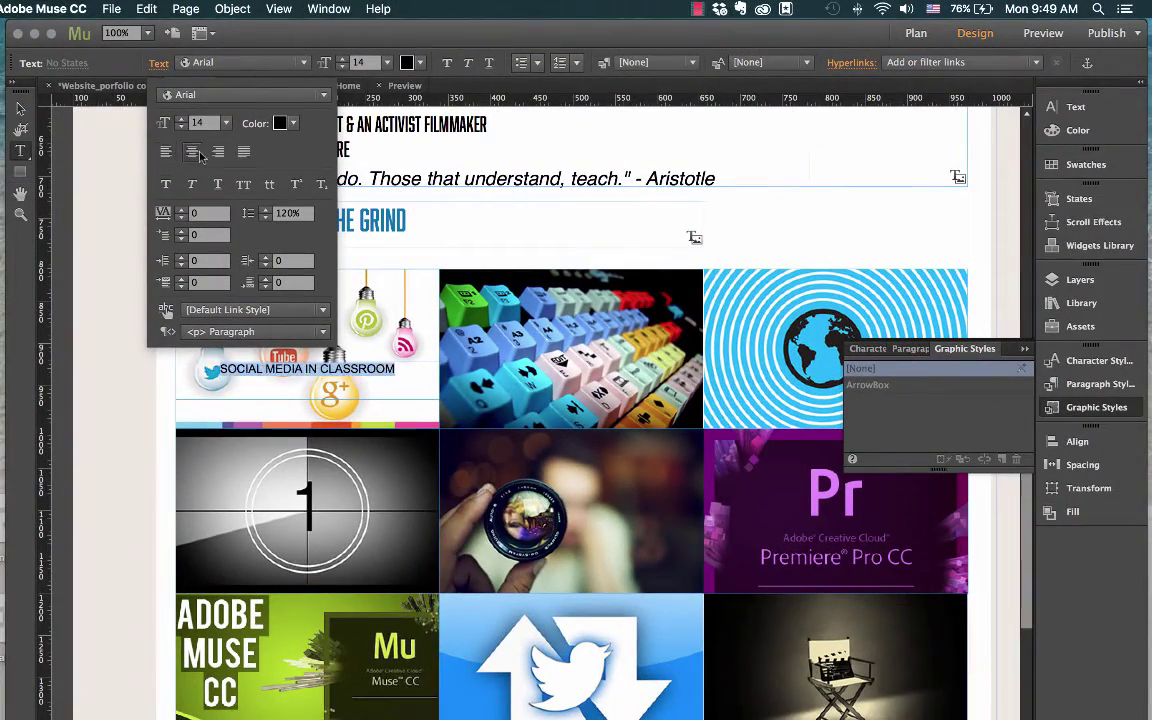
click(342, 58)
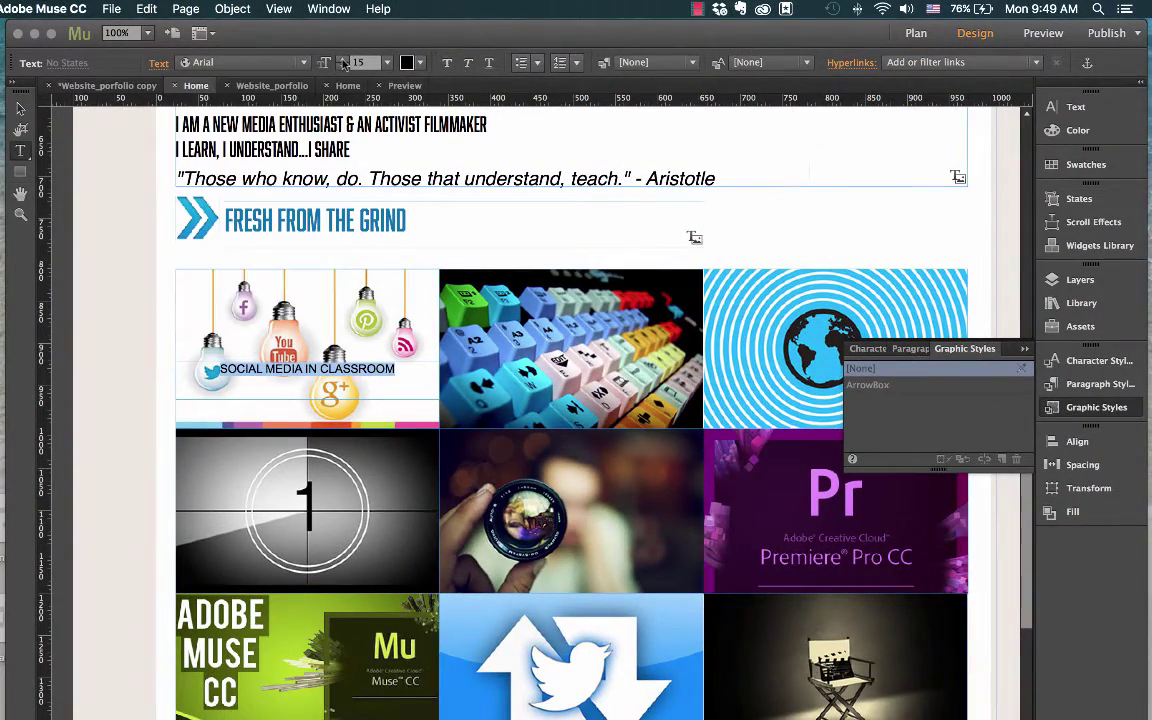
click(342, 58)
click(342, 58)
click(342, 58)
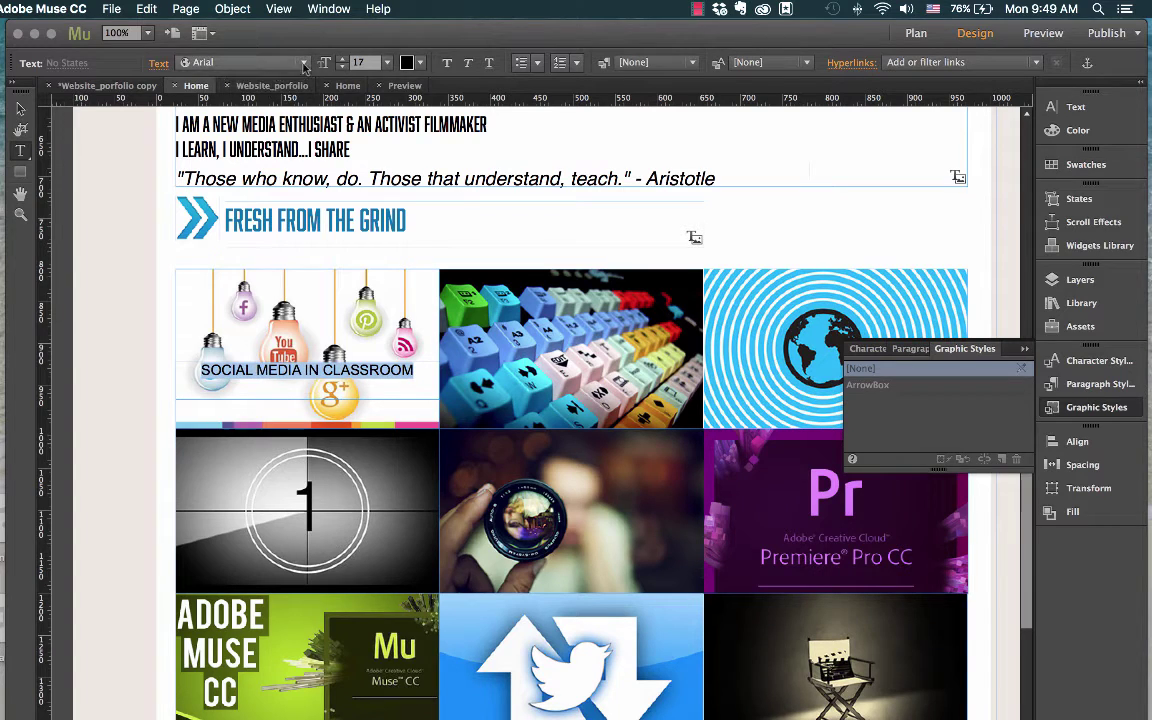
click(272, 62)
mouse_move(266, 314)
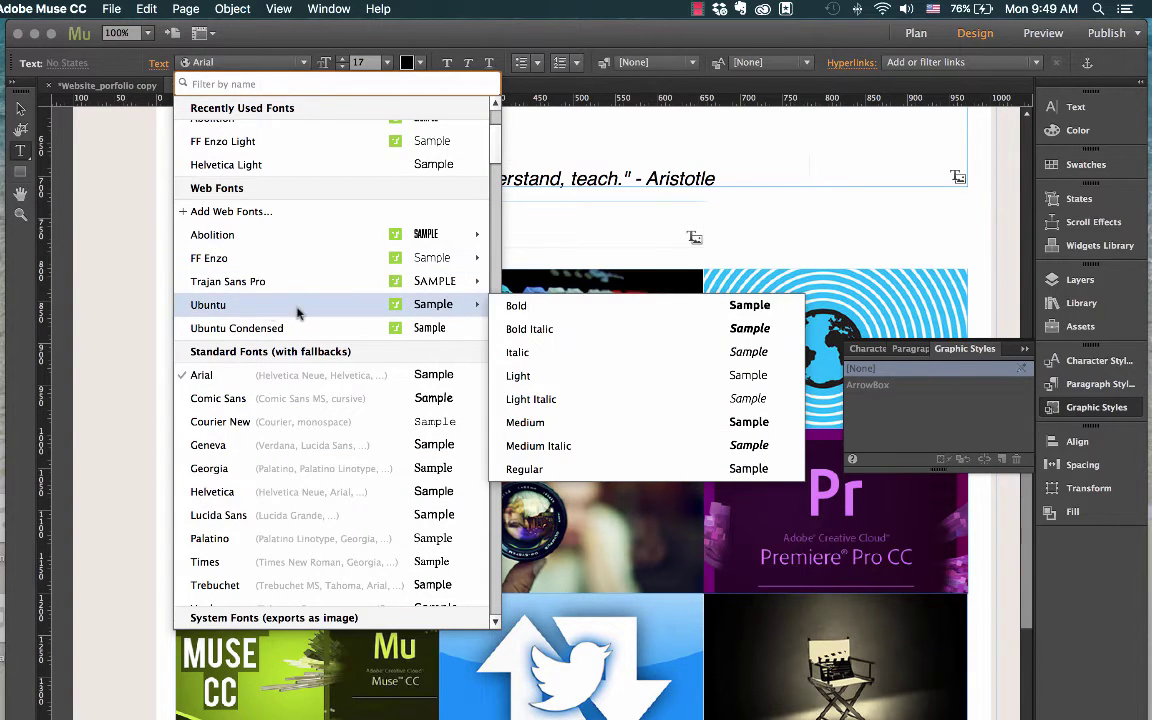
click(515, 305)
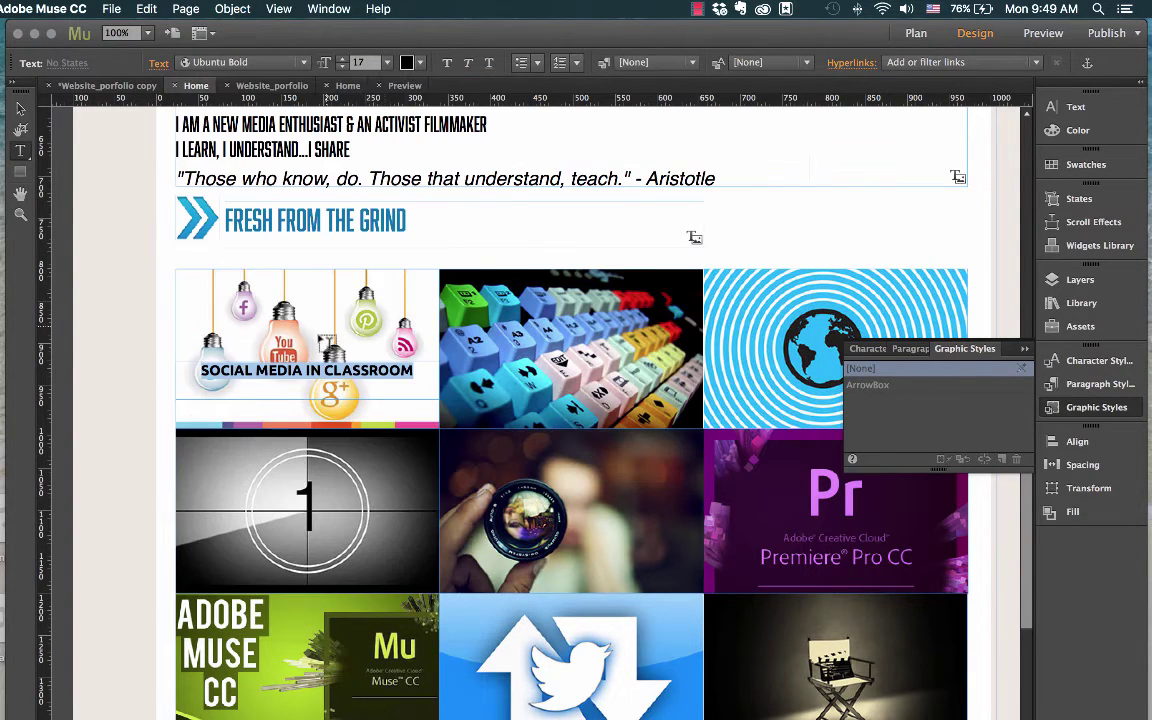
click(420, 63)
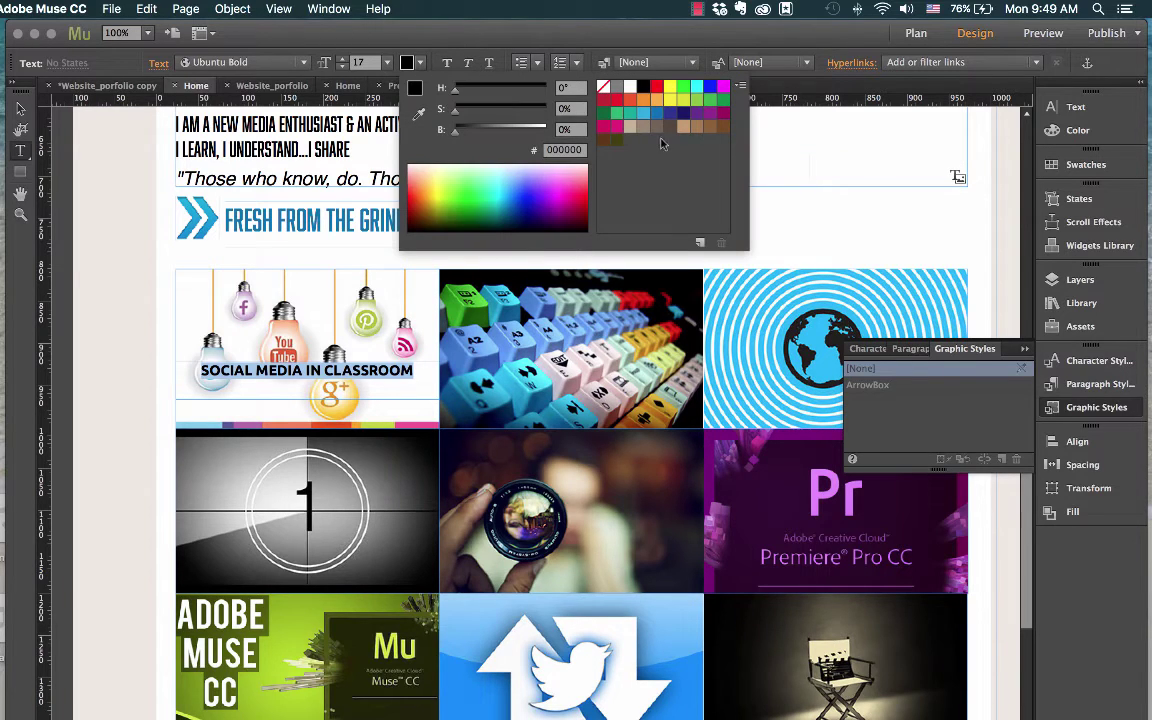
click(605, 142)
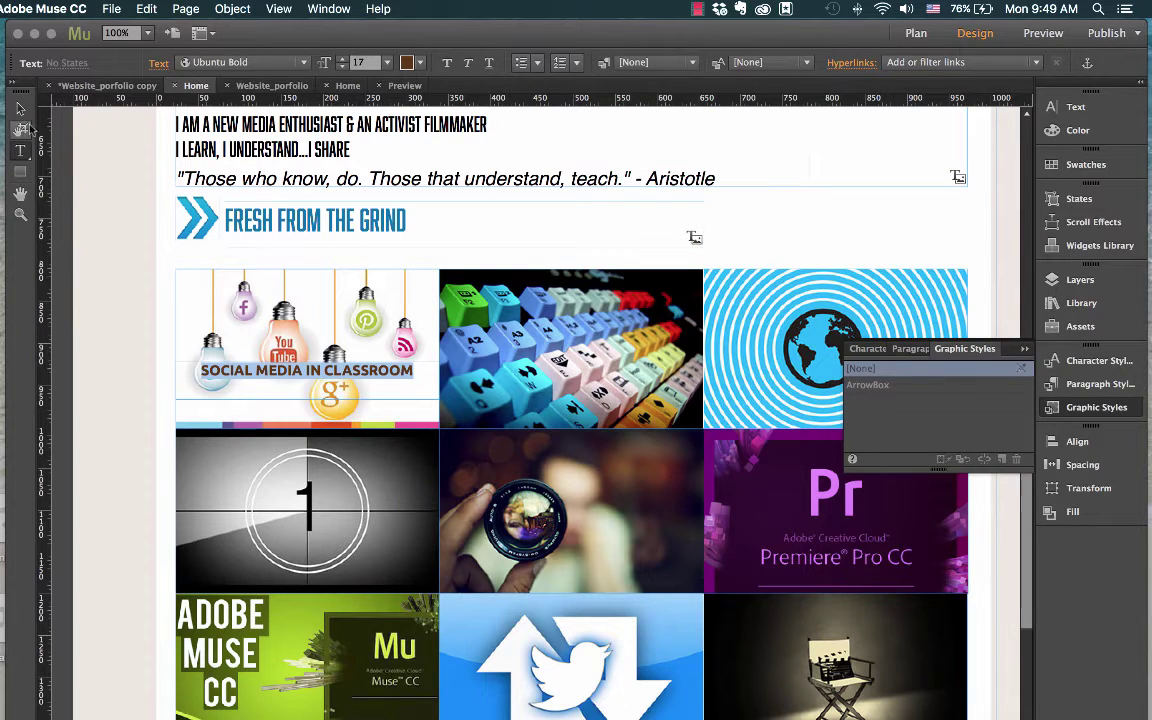
Step: Fade the caption frame's Normal state to near-zero opacity
click(20, 108)
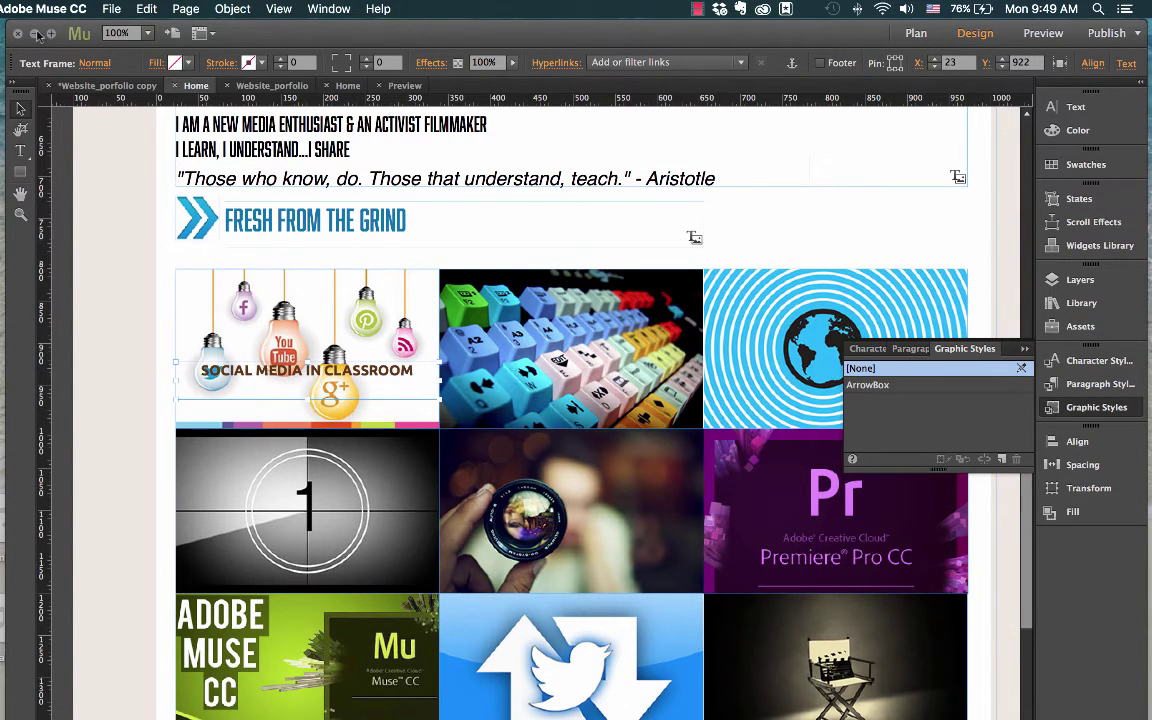
click(88, 62)
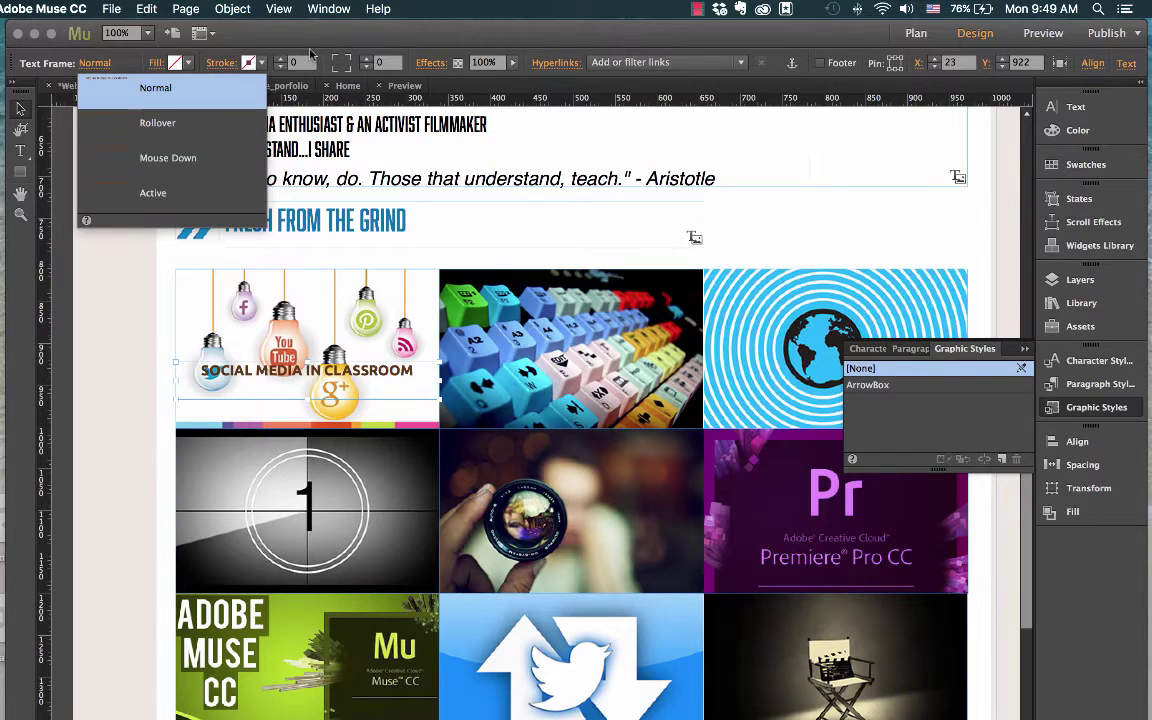
click(162, 50)
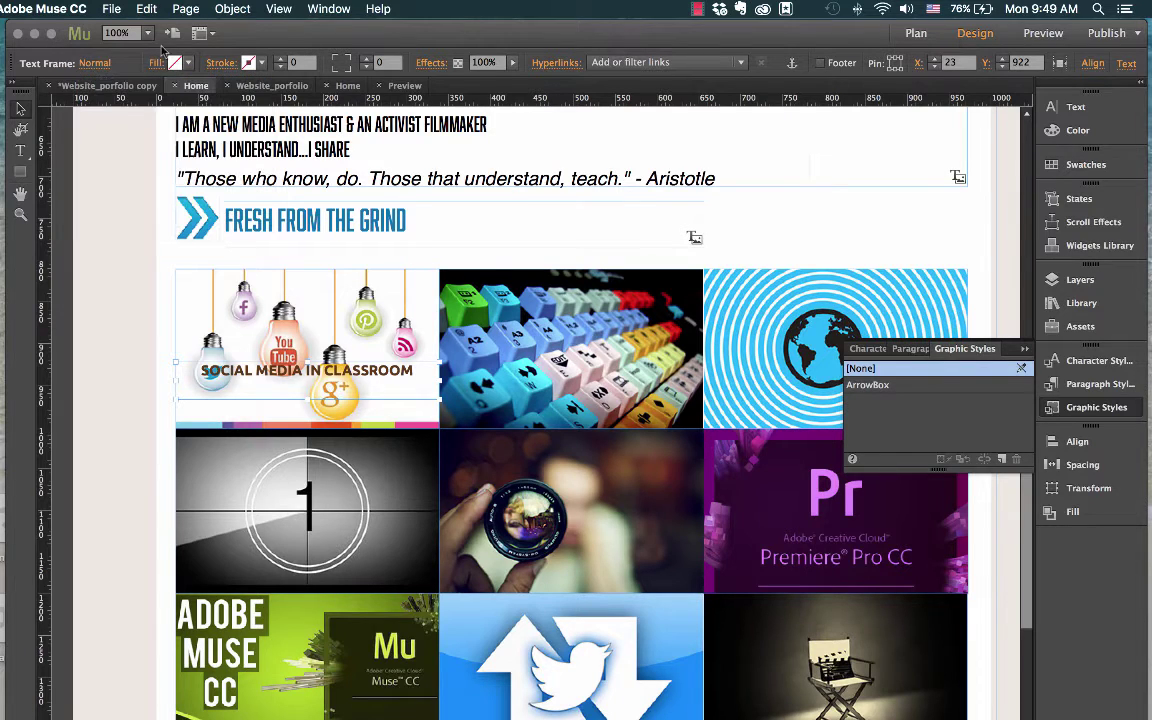
click(513, 63)
drag(518, 84, 447, 84)
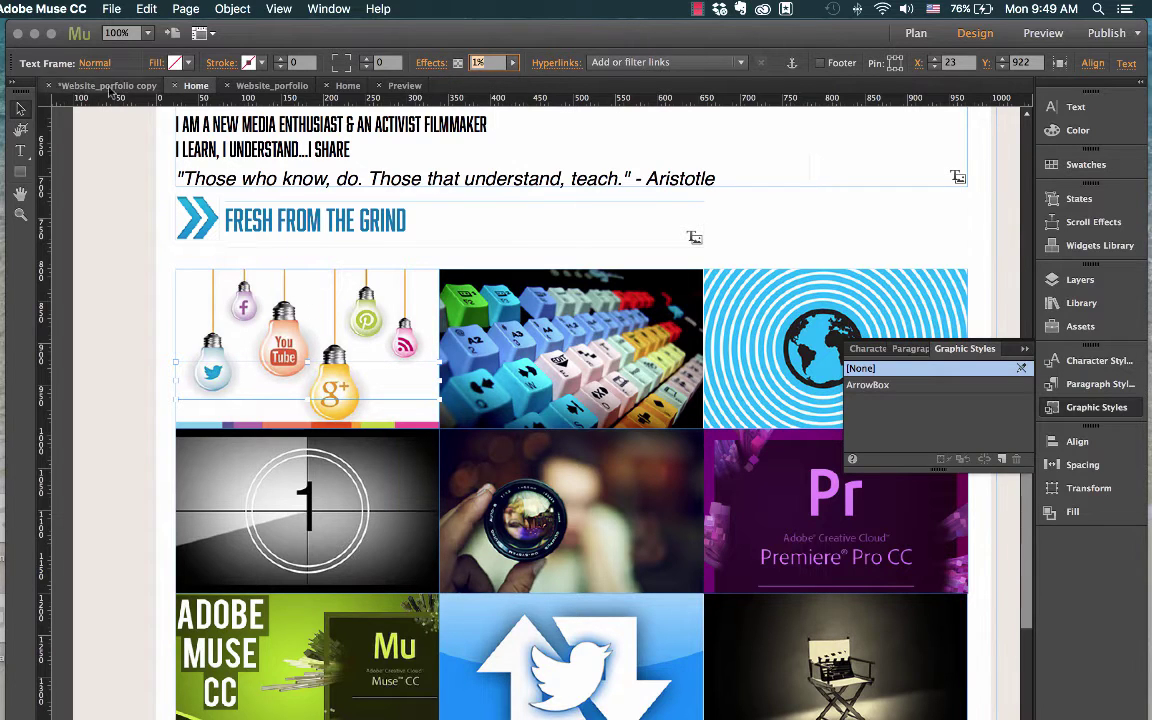
Step: Raise the caption frame's Rollover state opacity to 100%
click(82, 62)
click(112, 118)
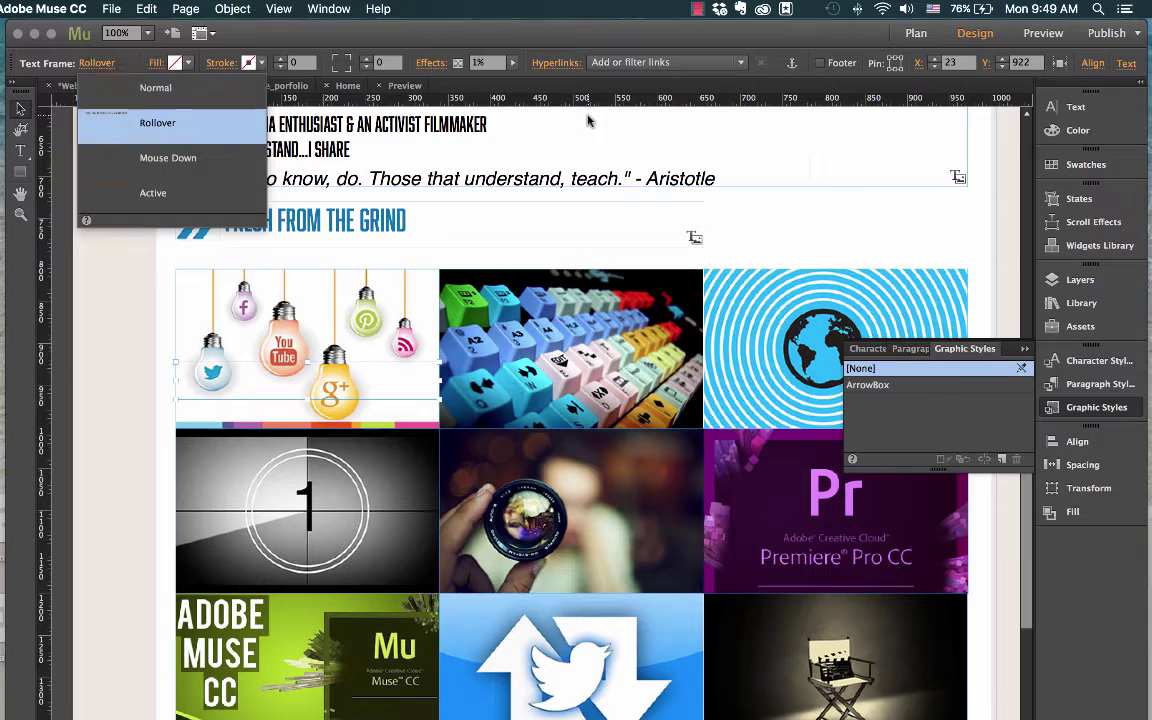
click(512, 62)
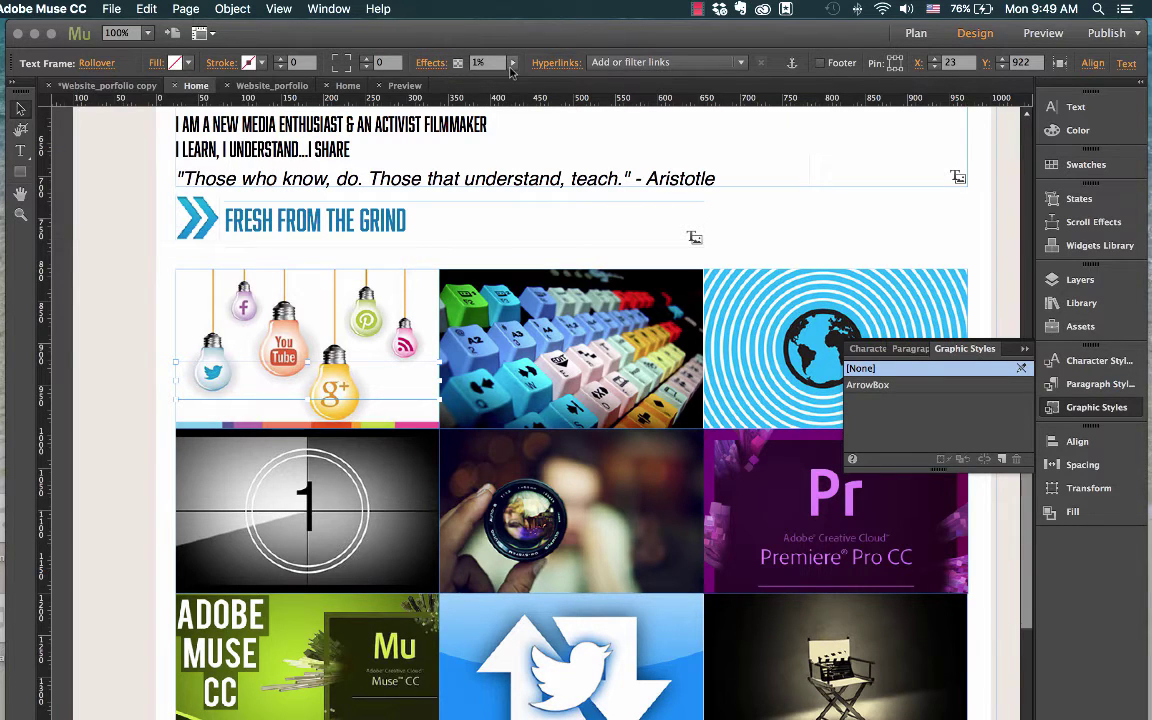
drag(443, 80, 515, 79)
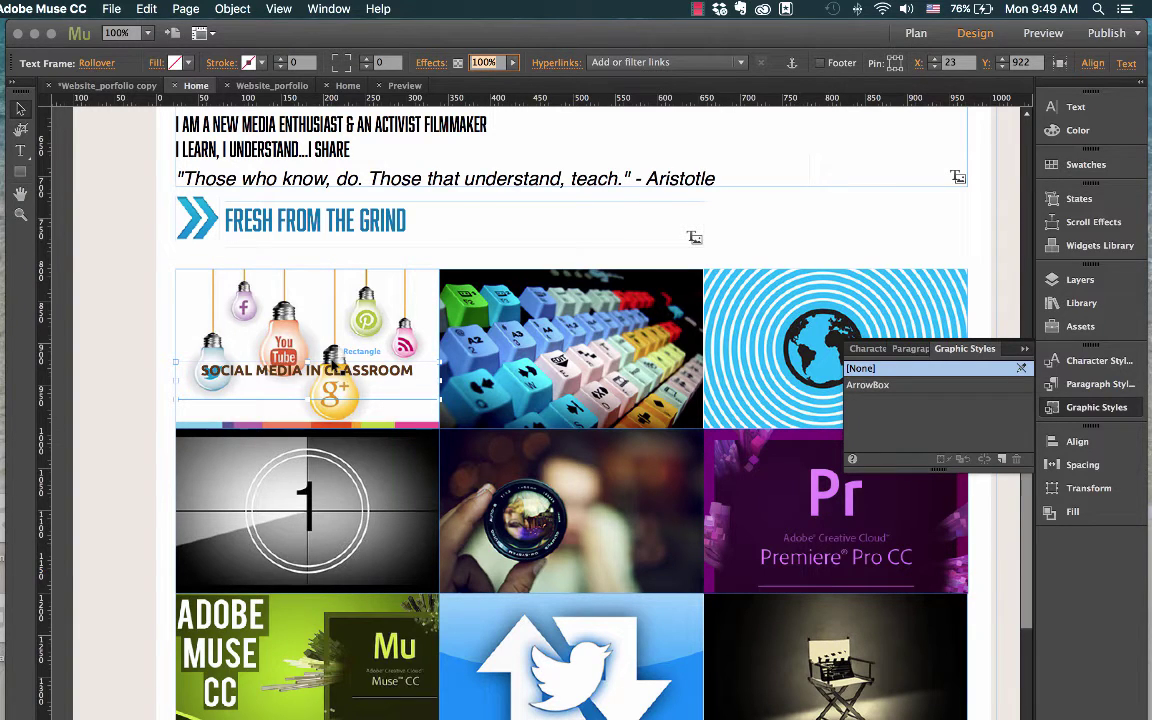
Step: Create a new graphic style from the caption frame and rename it TextBox
click(1002, 459)
double_click(856, 402)
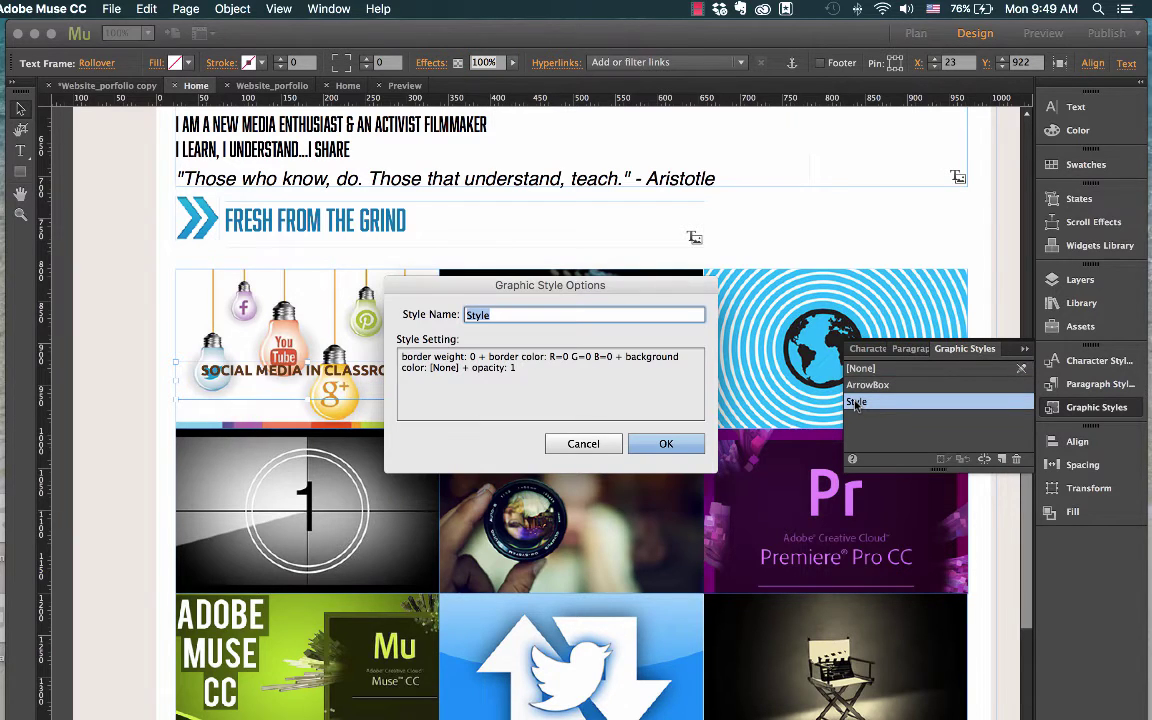
text(TextBox)
key(Return)
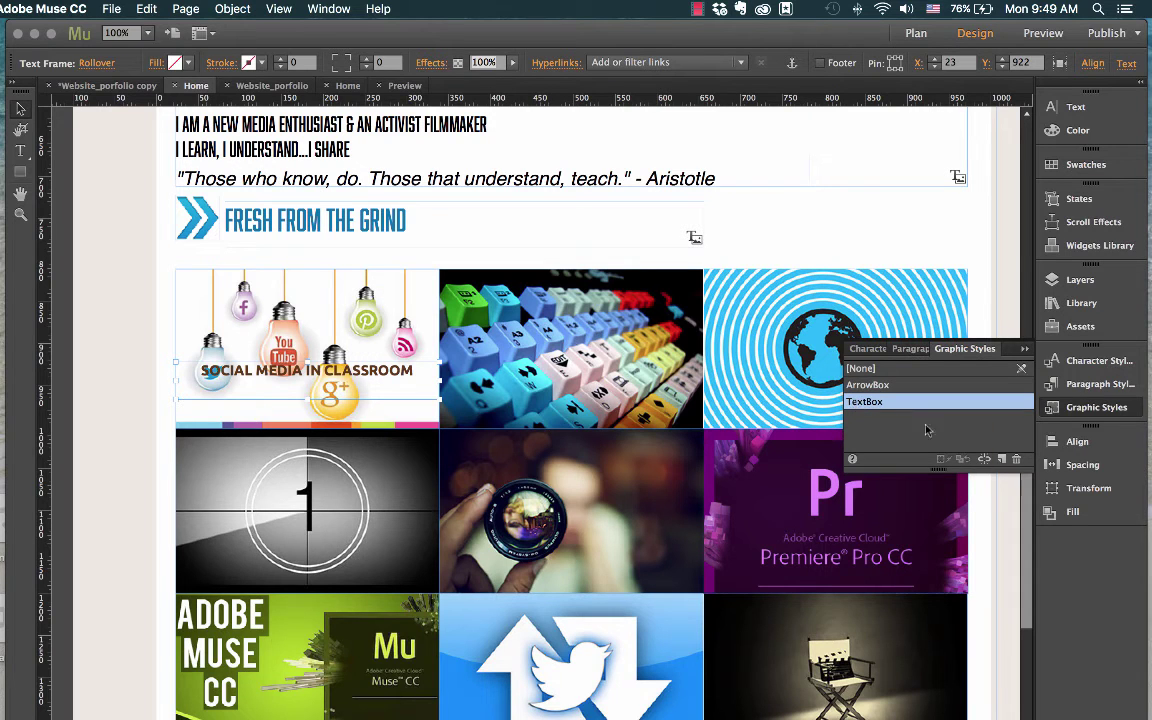
mouse_move(864, 403)
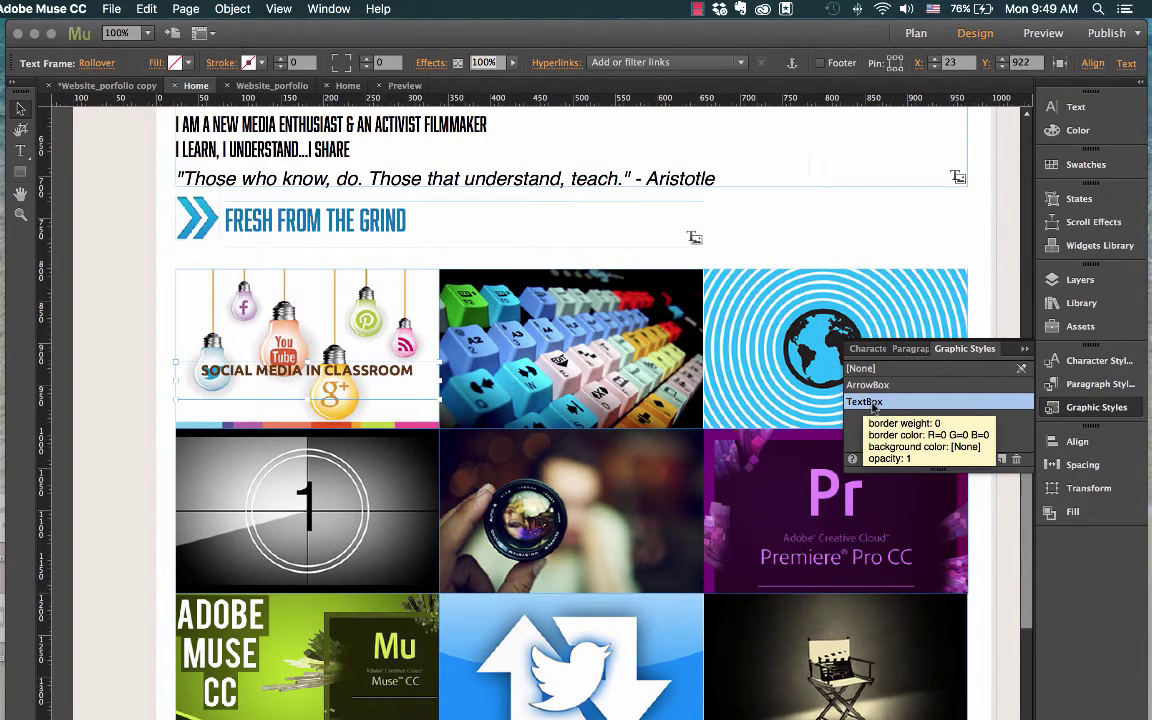
Step: Open the Home page's Page Properties and add blank lines after the head CSS transition rule
click(186, 9)
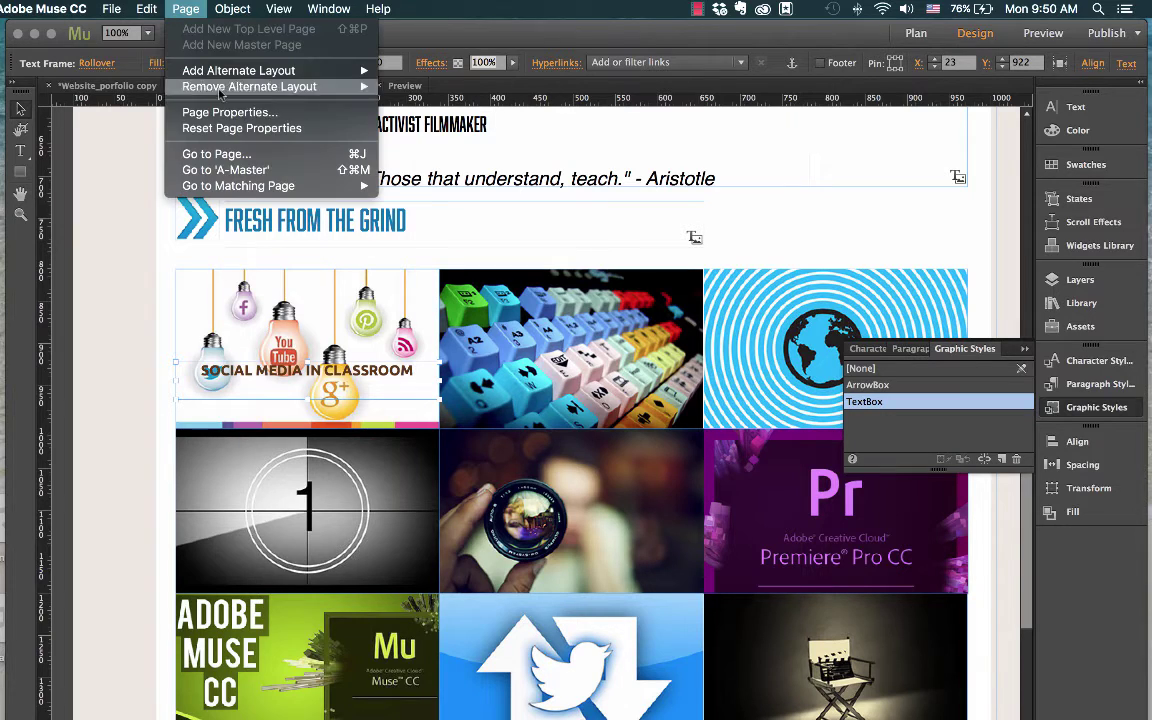
click(229, 113)
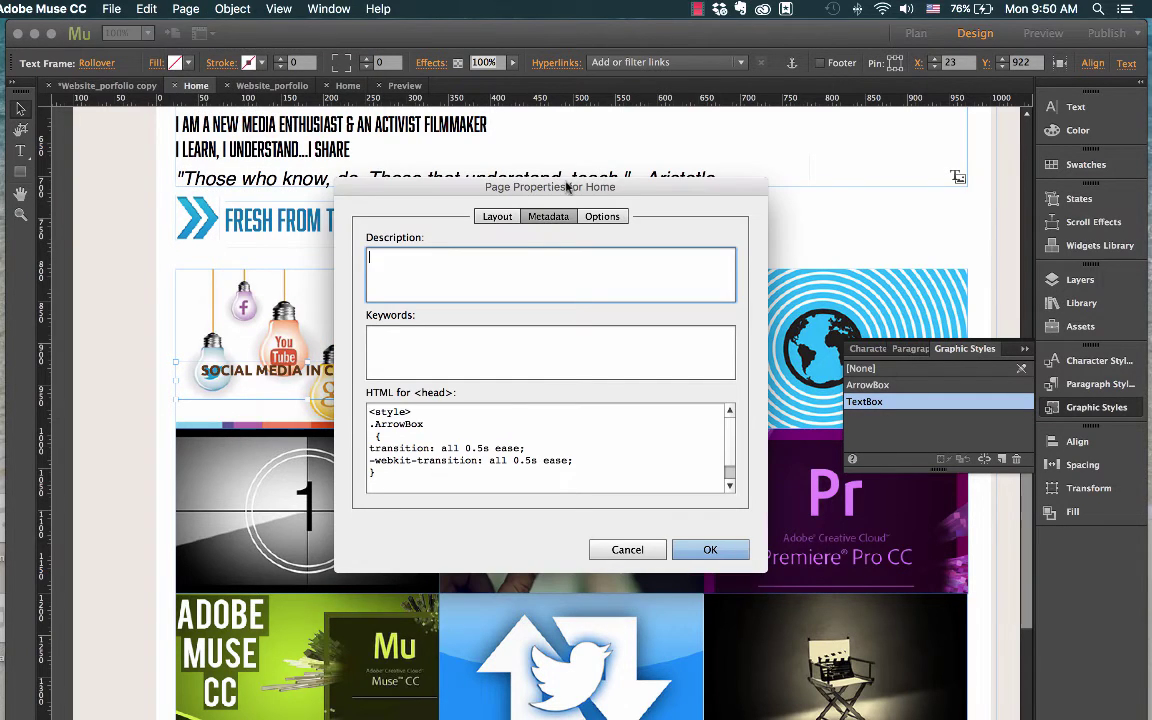
click(377, 472)
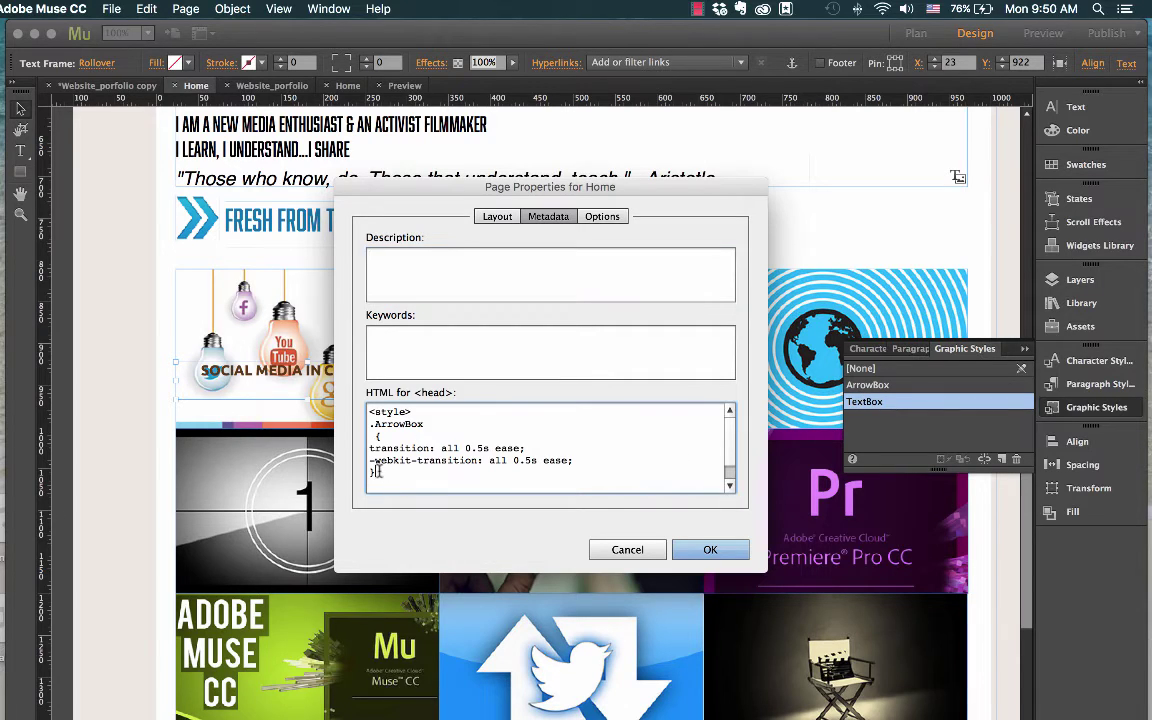
key(Return)
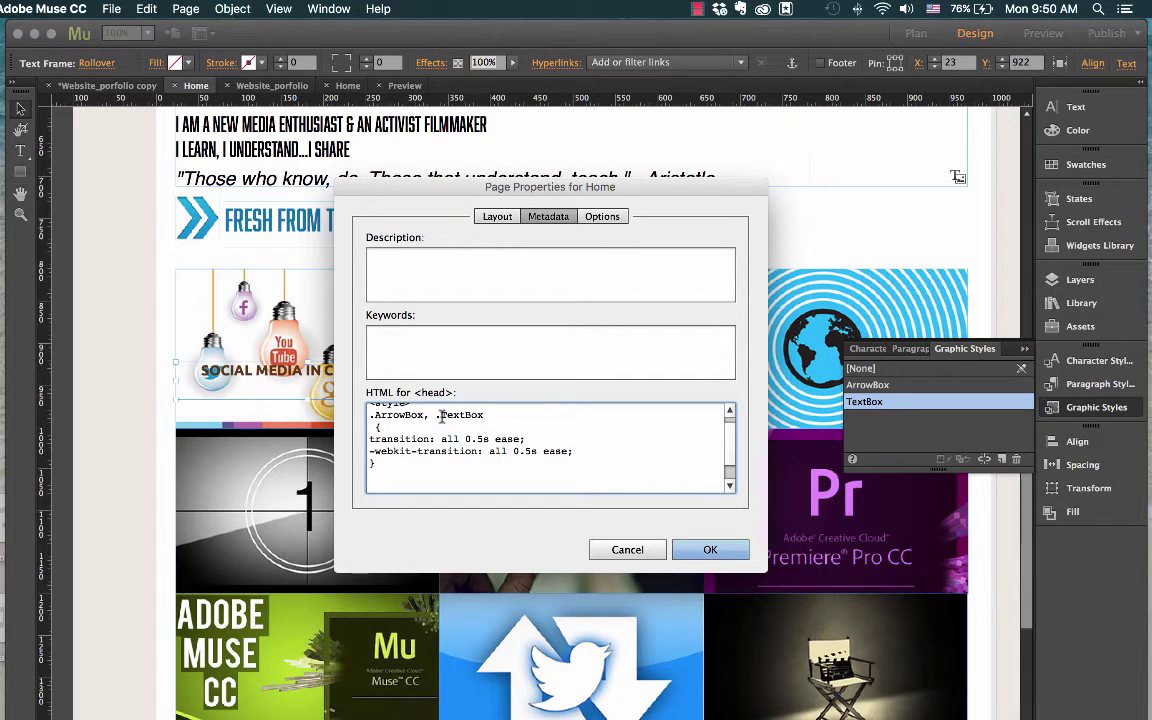
click(386, 464)
key(Return)
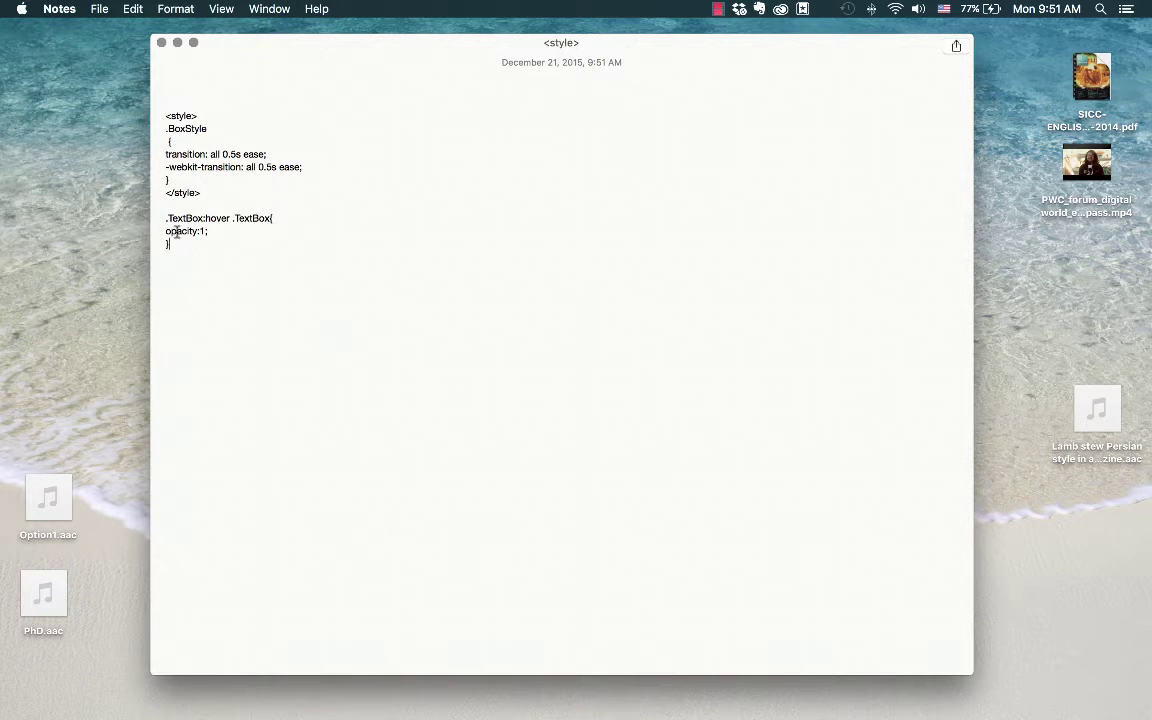
Step: Copy the .TextBox:hover opacity:1 rule from Notes and paste it into the head CSS
drag(172, 236, 166, 216)
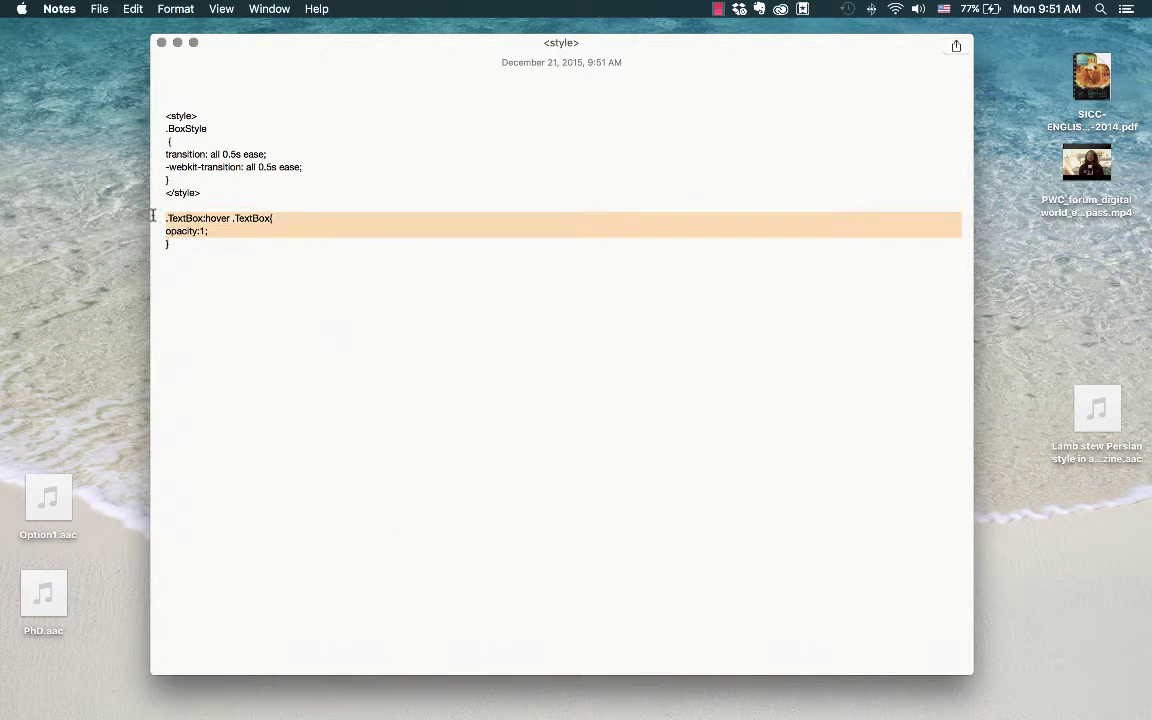
key(super+Tab)
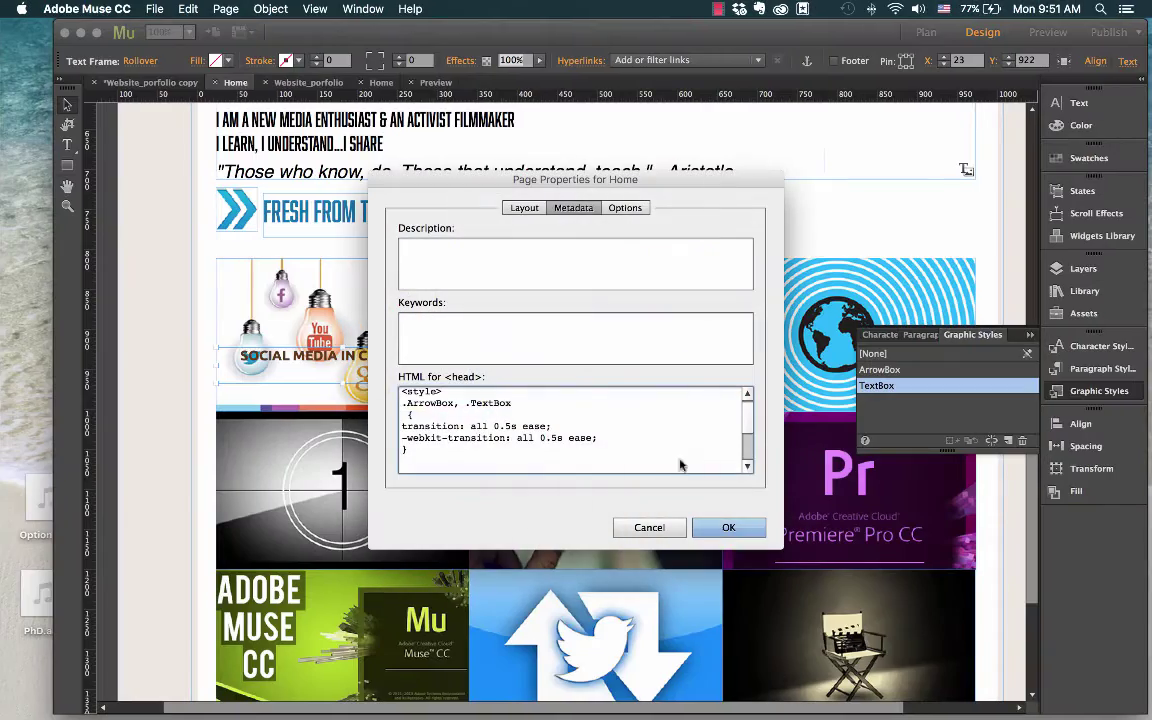
click(392, 449)
text(.TextBox:hover .TextBox{ opacity:1; })
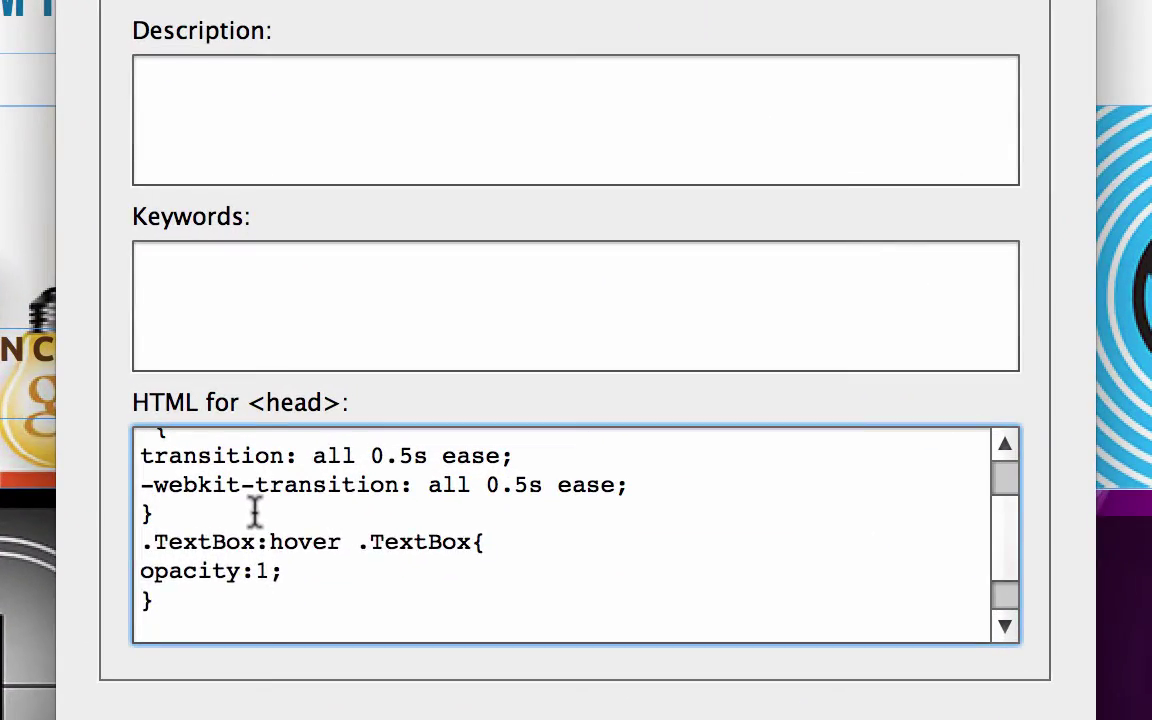
key(Return)
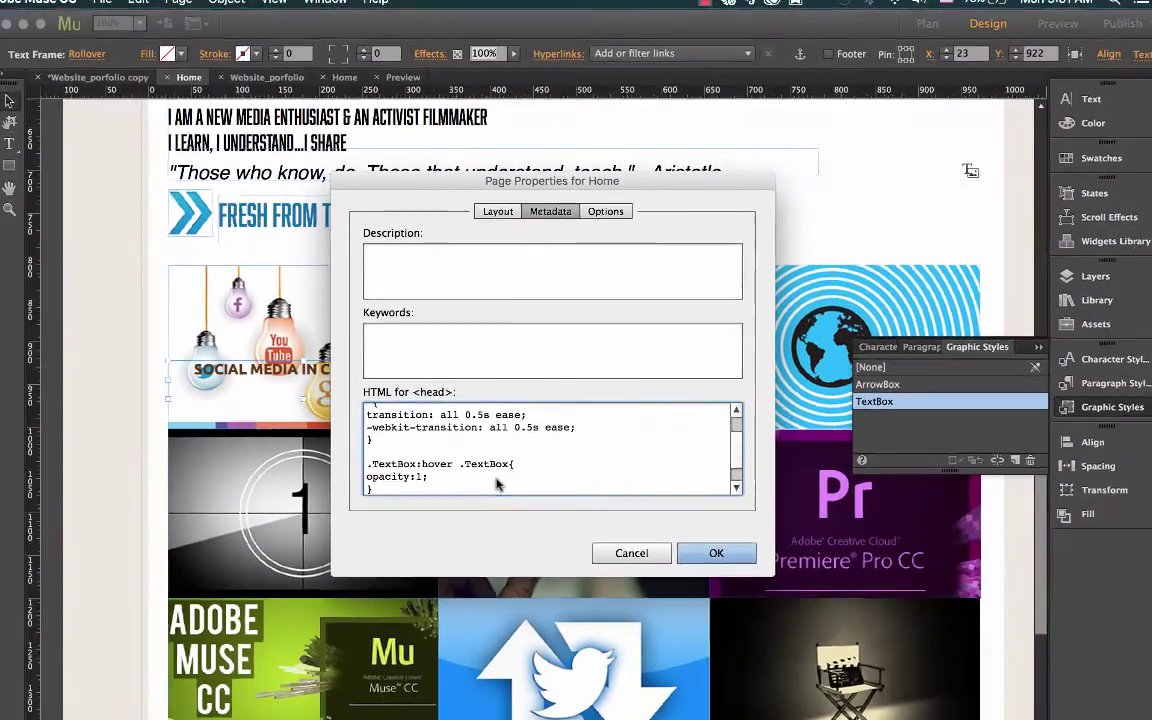
Step: Tidy the line breaks around the style tag and hover rule, then confirm Page Properties
scroll(296, 600, down, 2)
scroll(436, 474, up, 3)
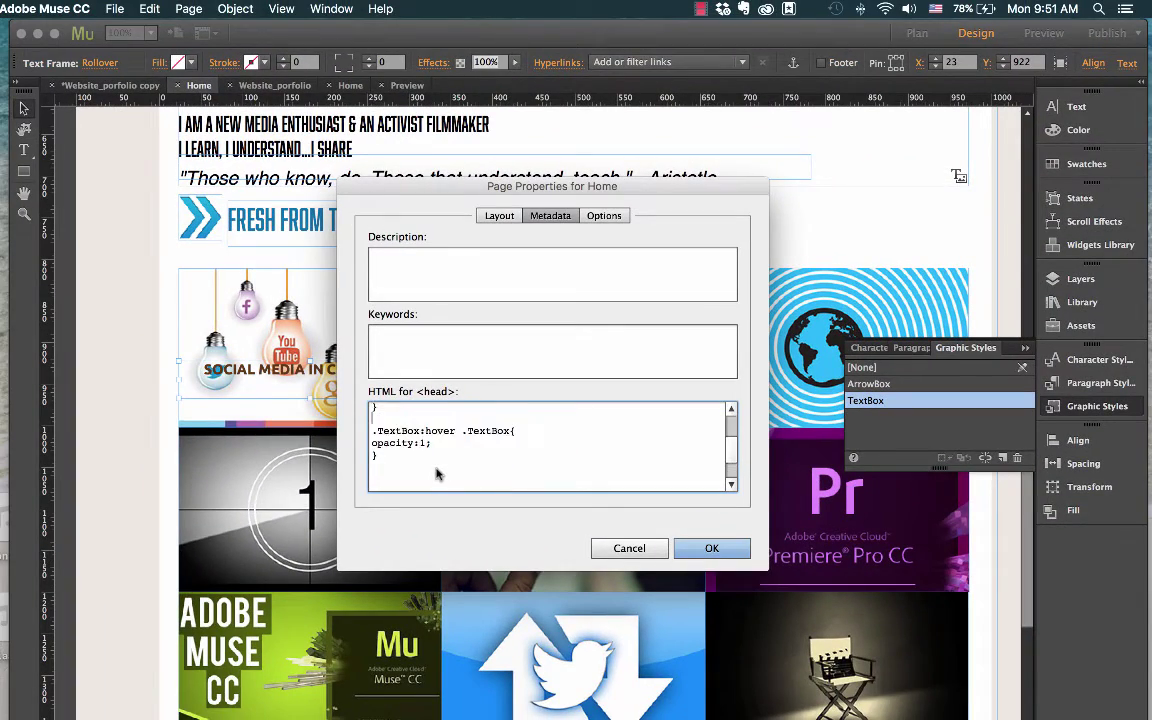
scroll(436, 474, down, 1)
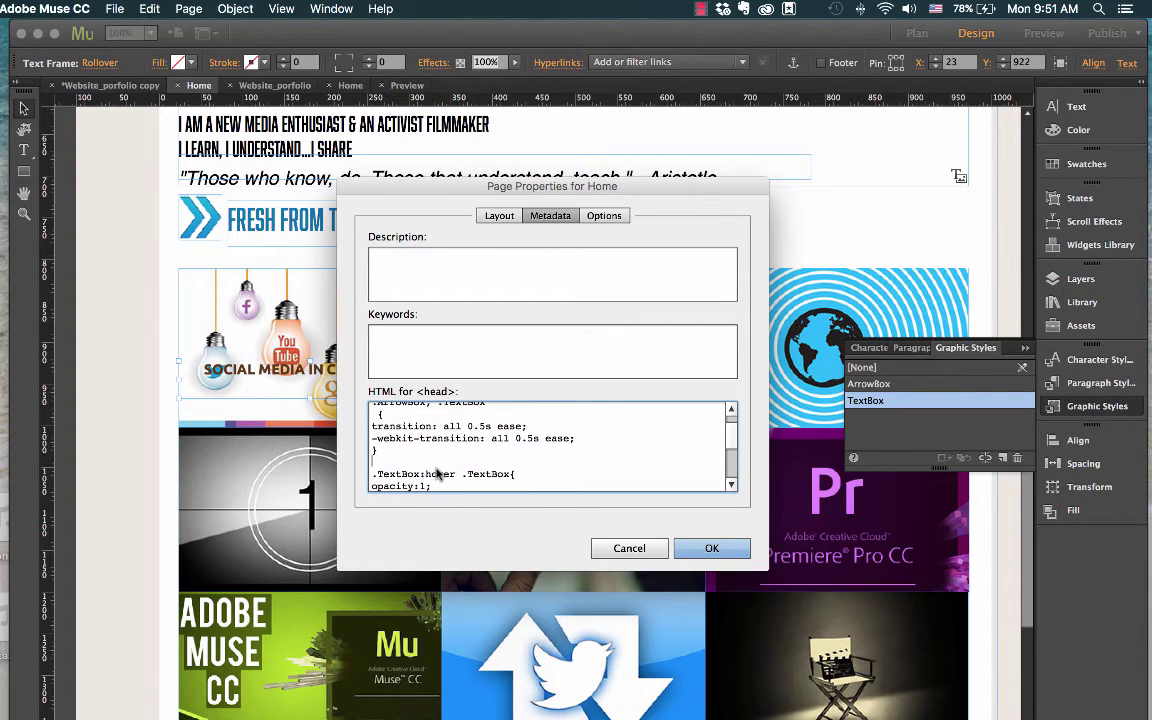
scroll(508, 468, down, 2)
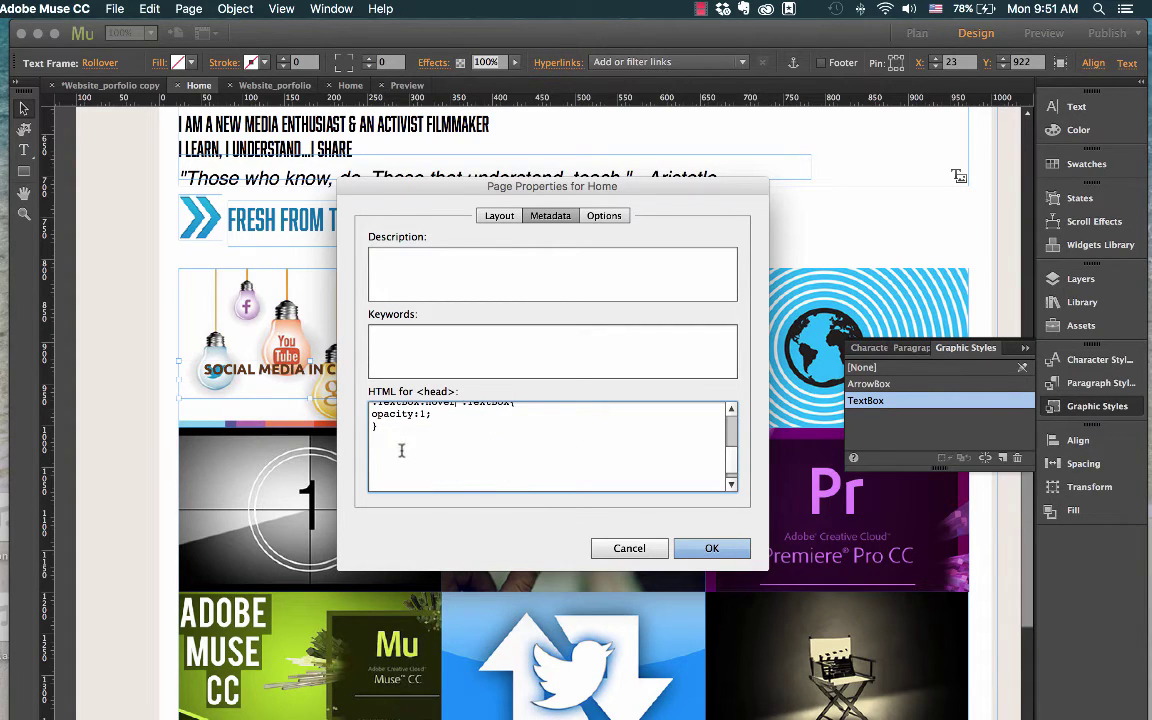
click(376, 447)
scroll(731, 455, up, 5)
scroll(736, 440, down, 5)
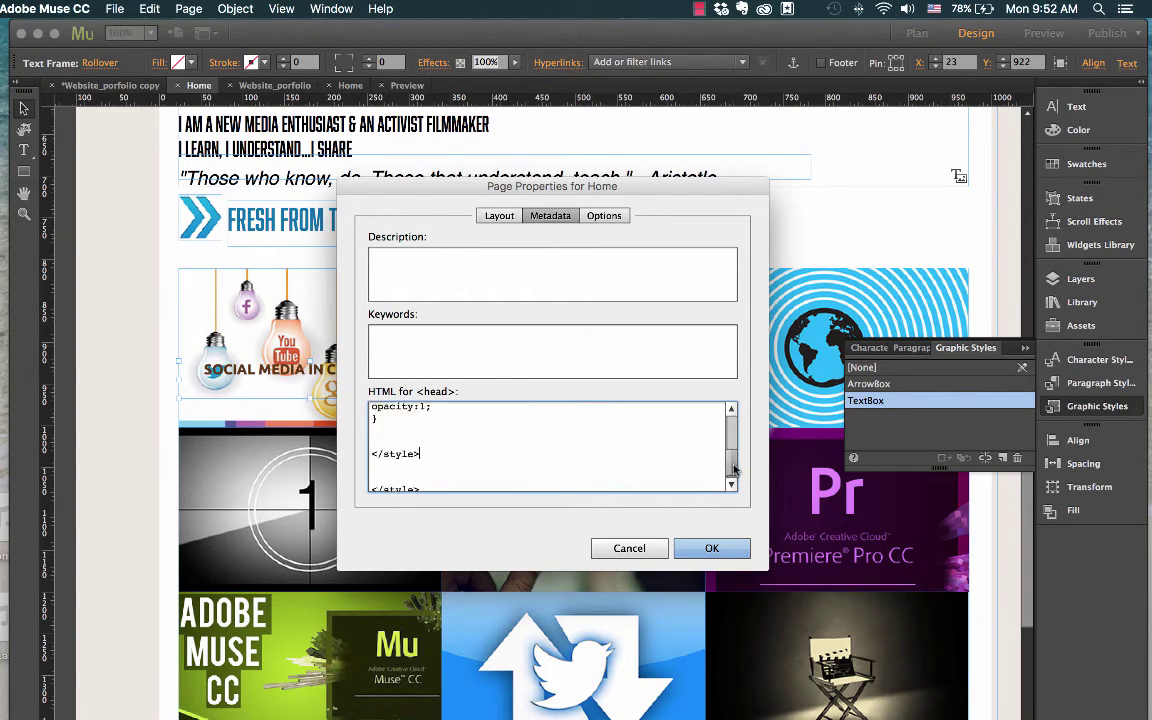
scroll(736, 440, up, 5)
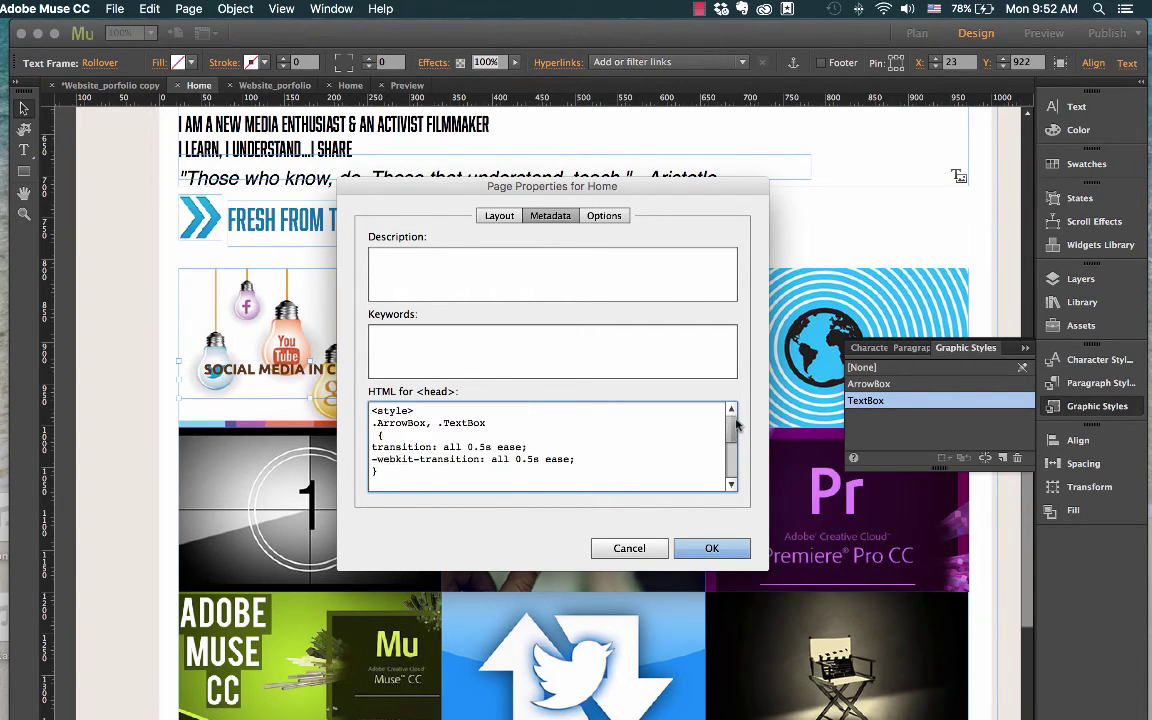
click(418, 410)
key(Return)
scroll(733, 452, down, 2)
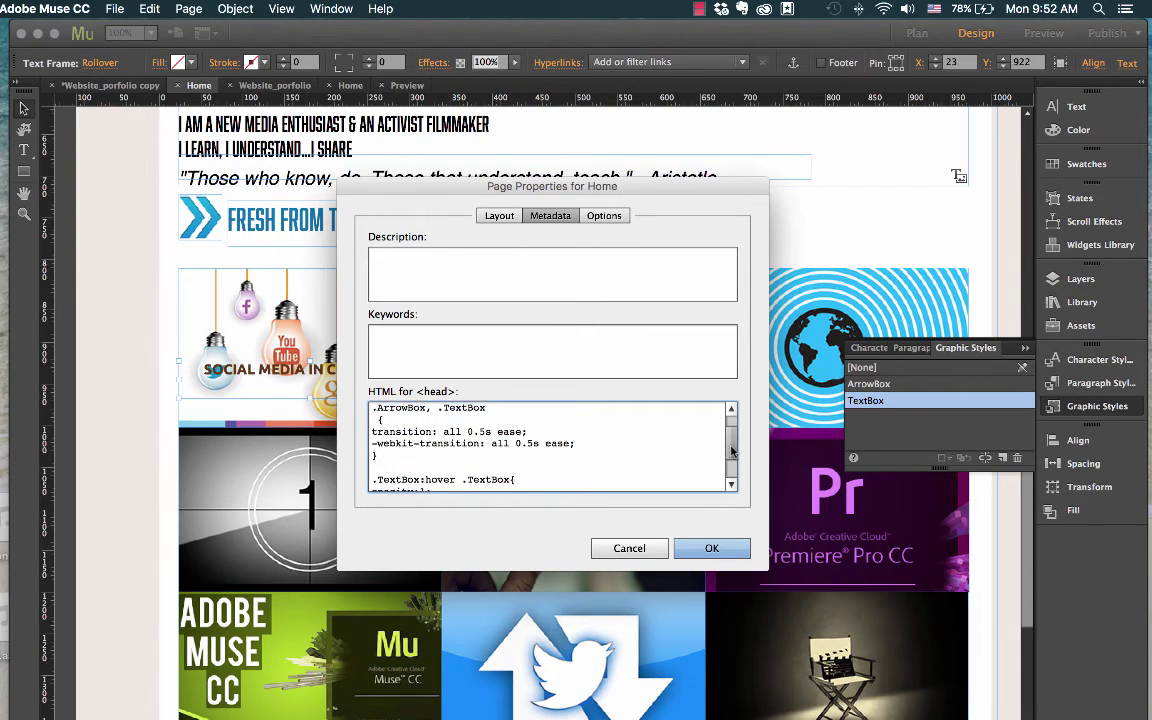
scroll(731, 455, down, 2)
click(709, 547)
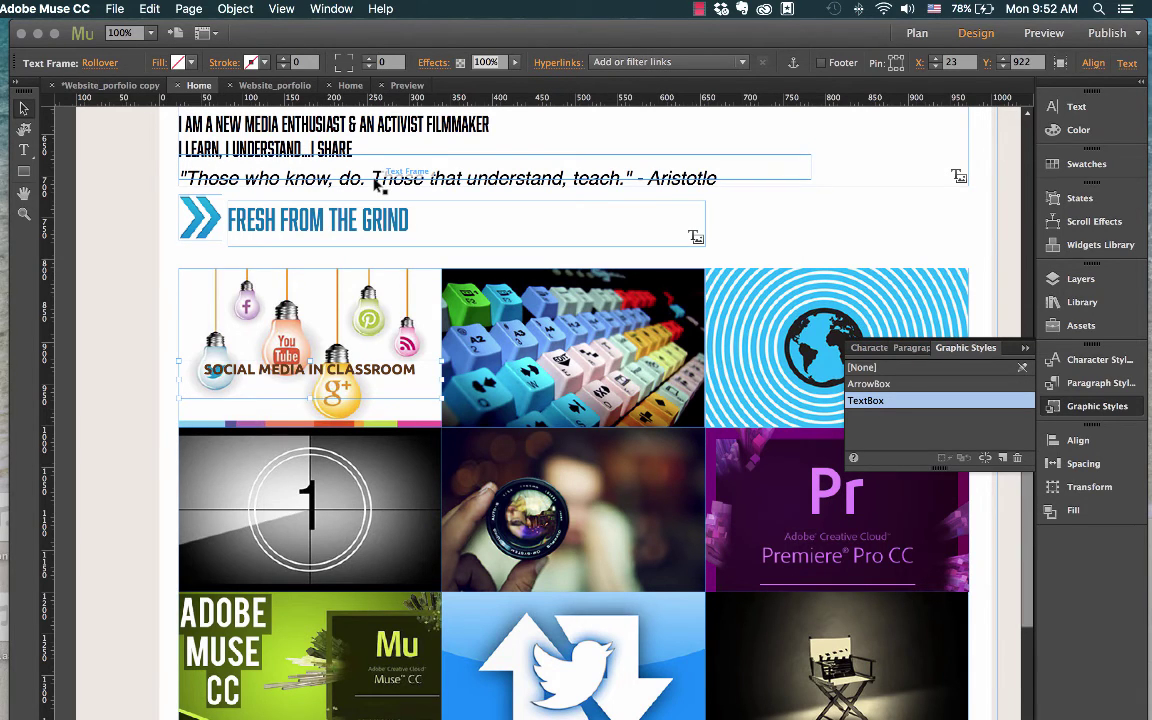
Step: Preview the Home page and scroll through the thumbnail grid to check the rollovers
key(super+shift+e)
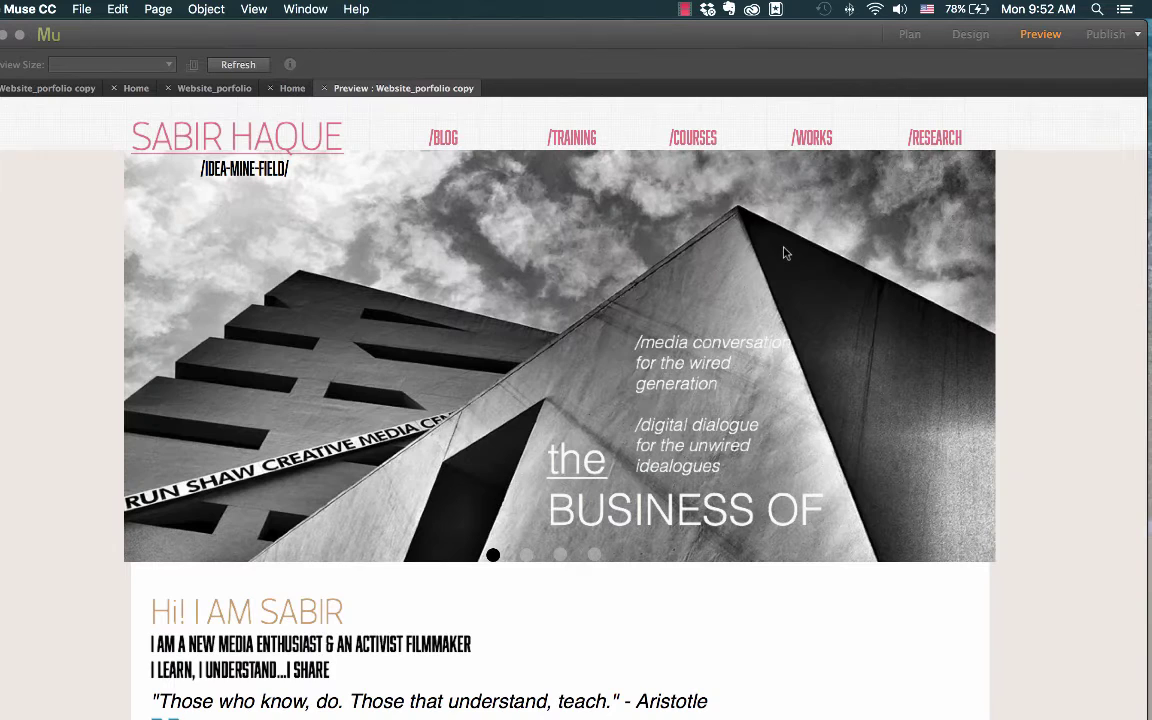
scroll(593, 483, down, 5)
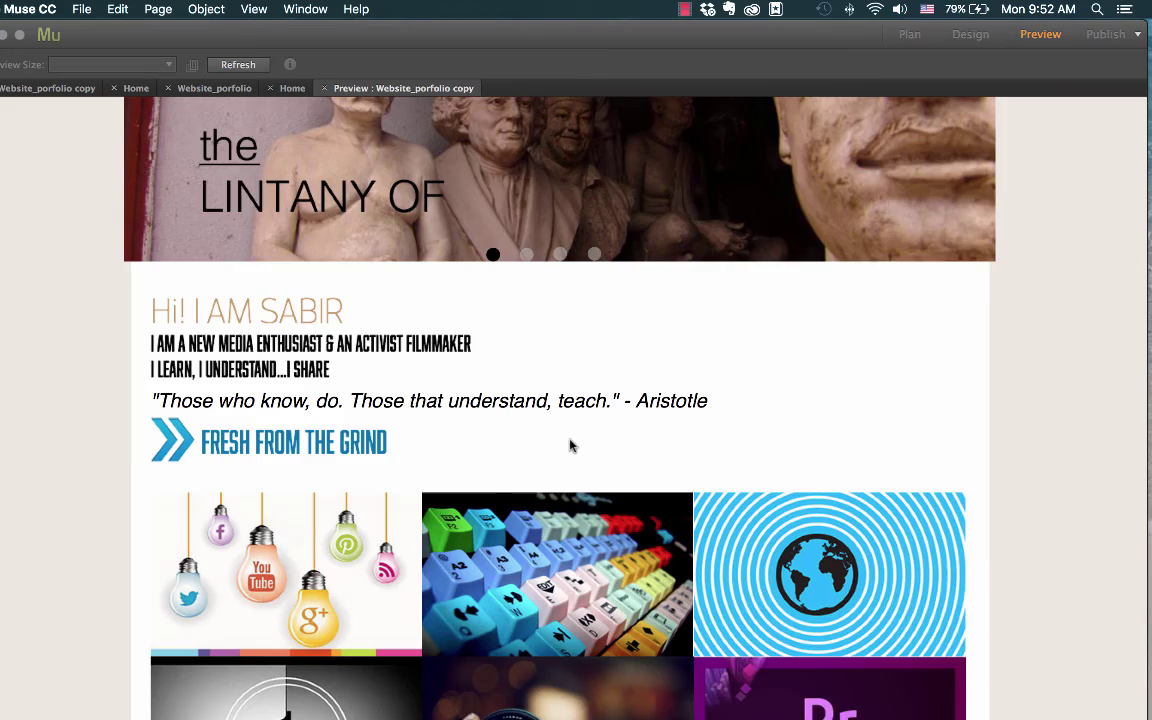
scroll(571, 445, up, 5)
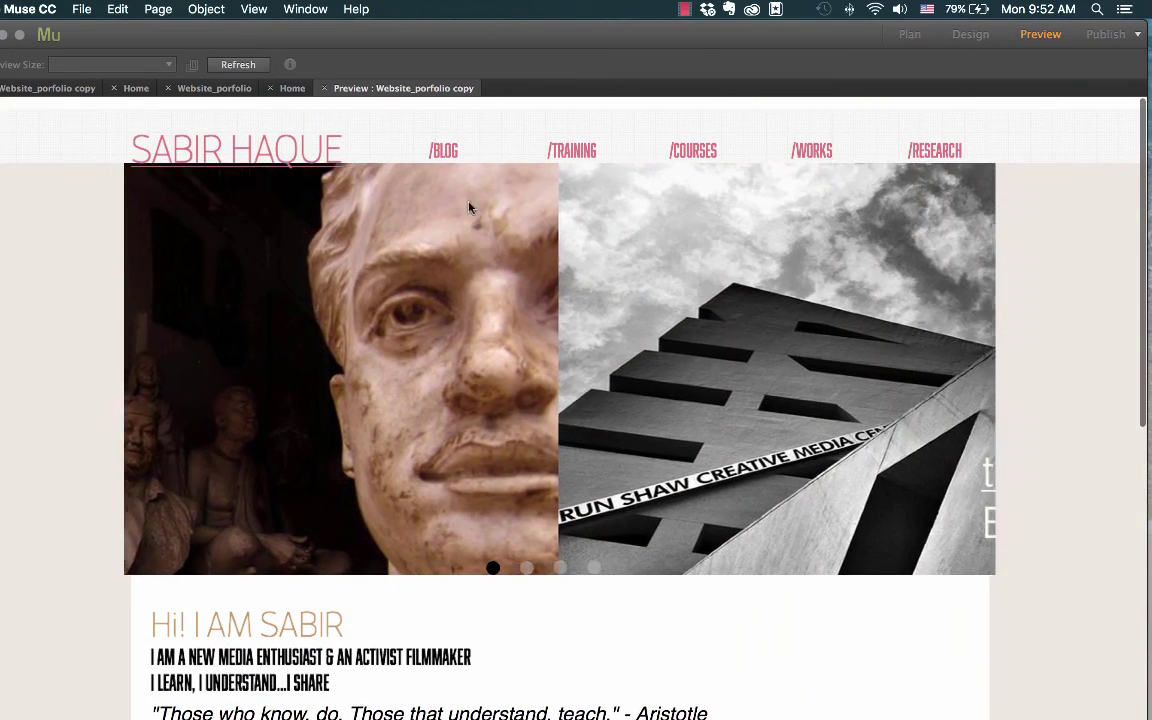